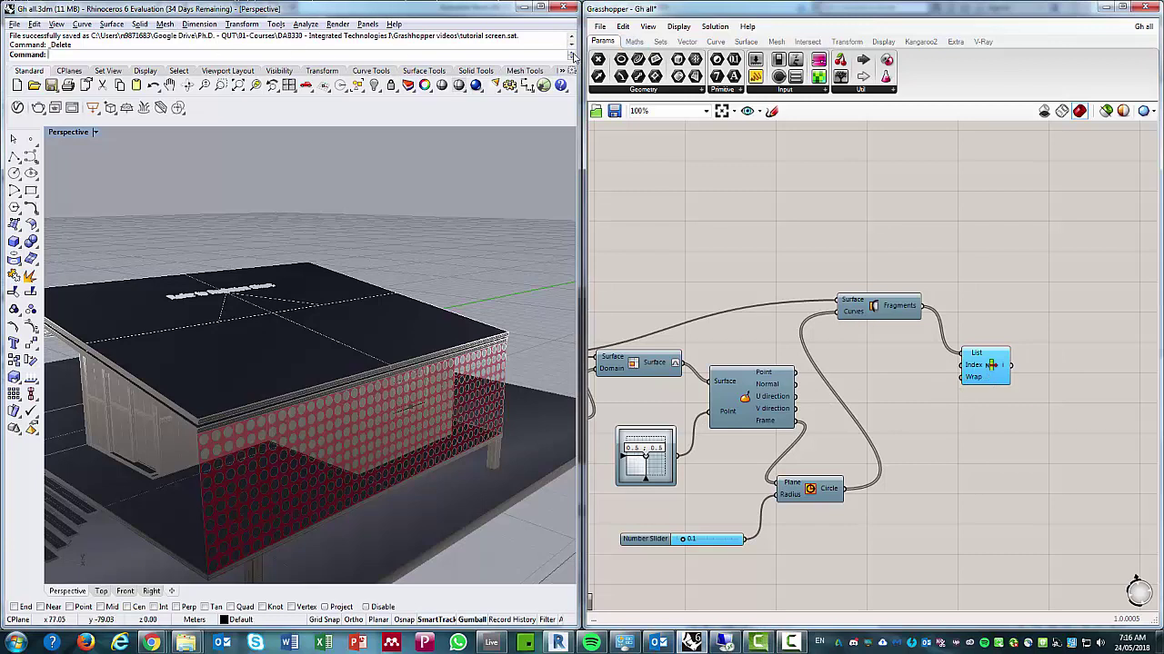
- Select the List Item component so the perforated screen previews green in Rhino
left_click(994, 367)
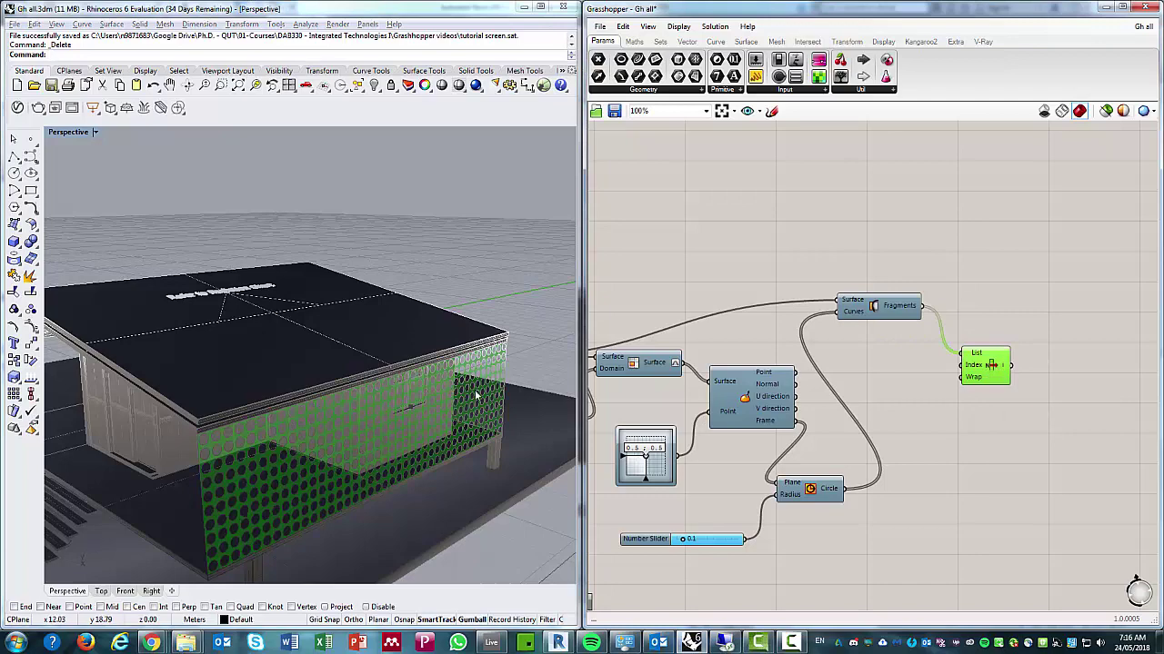
left_click(558, 643)
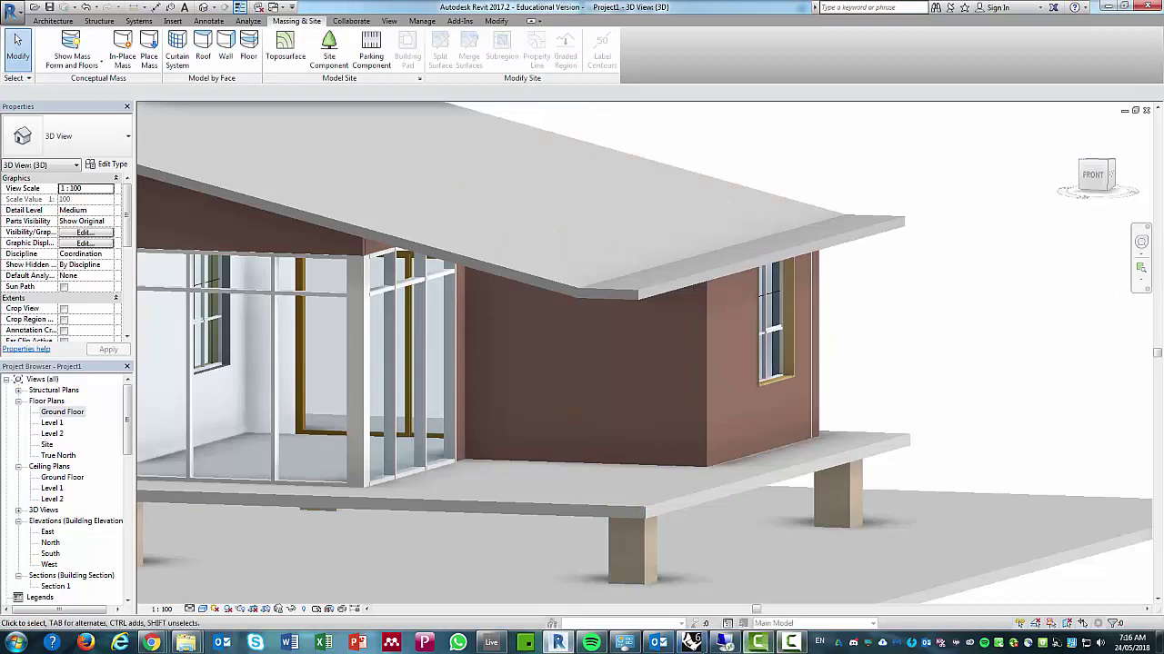
mouse_move(692, 643)
left_click(692, 580)
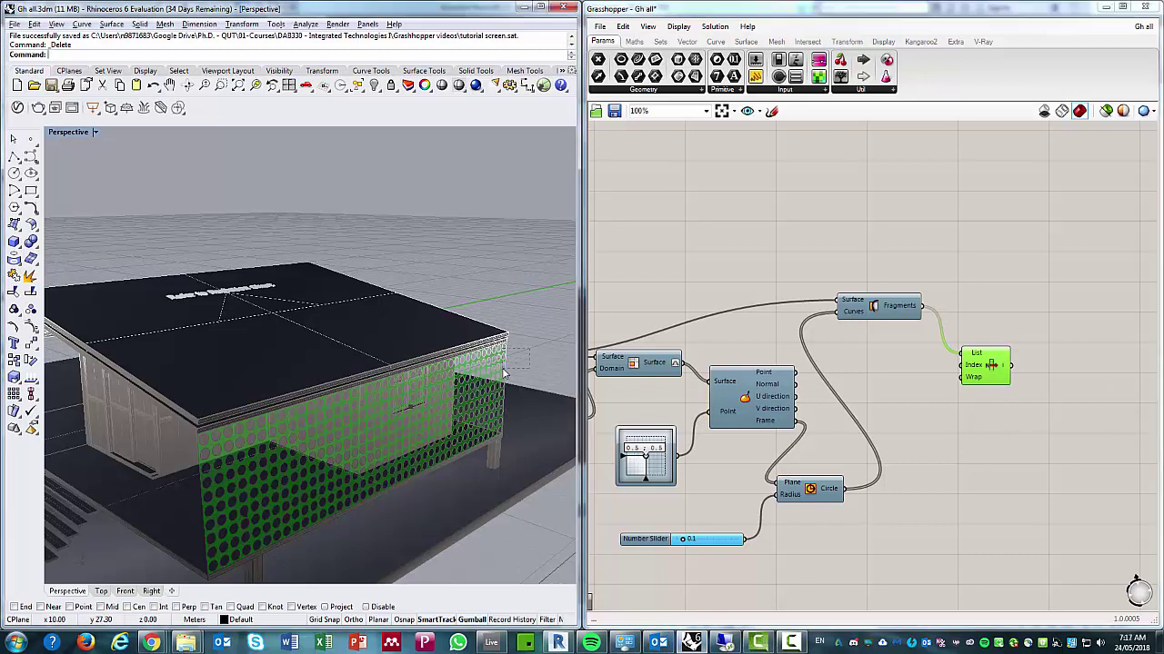
- Reposition the List Item component and toggle its preview off and back on
left_click_drag(990, 376, 1001, 357)
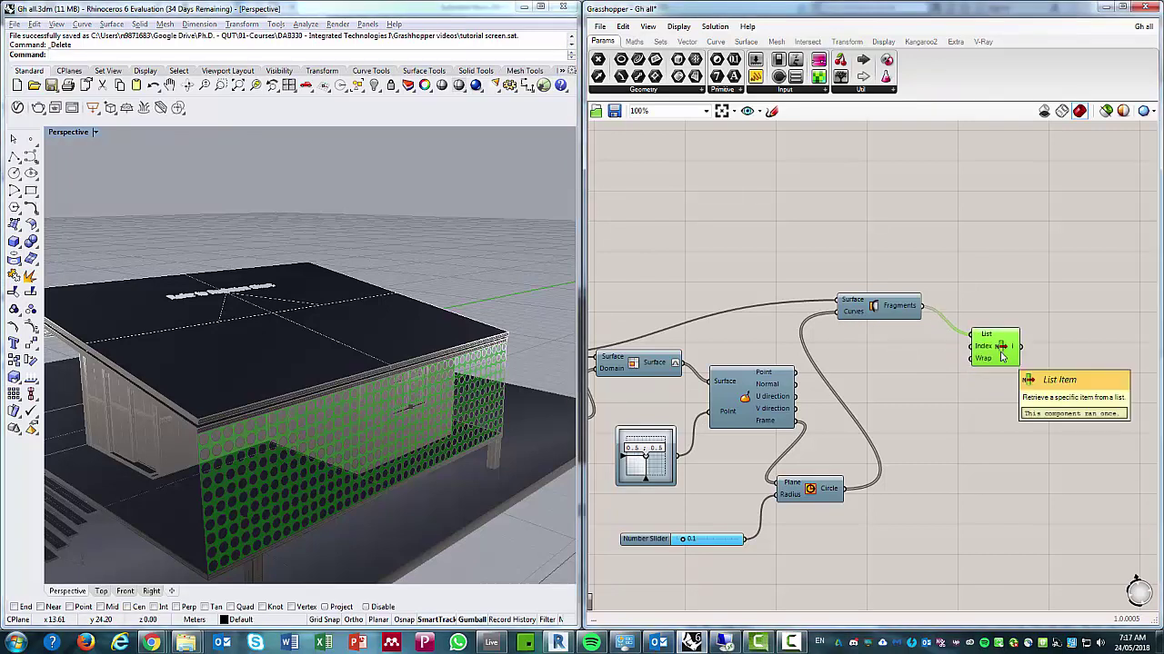
right_click(1004, 346)
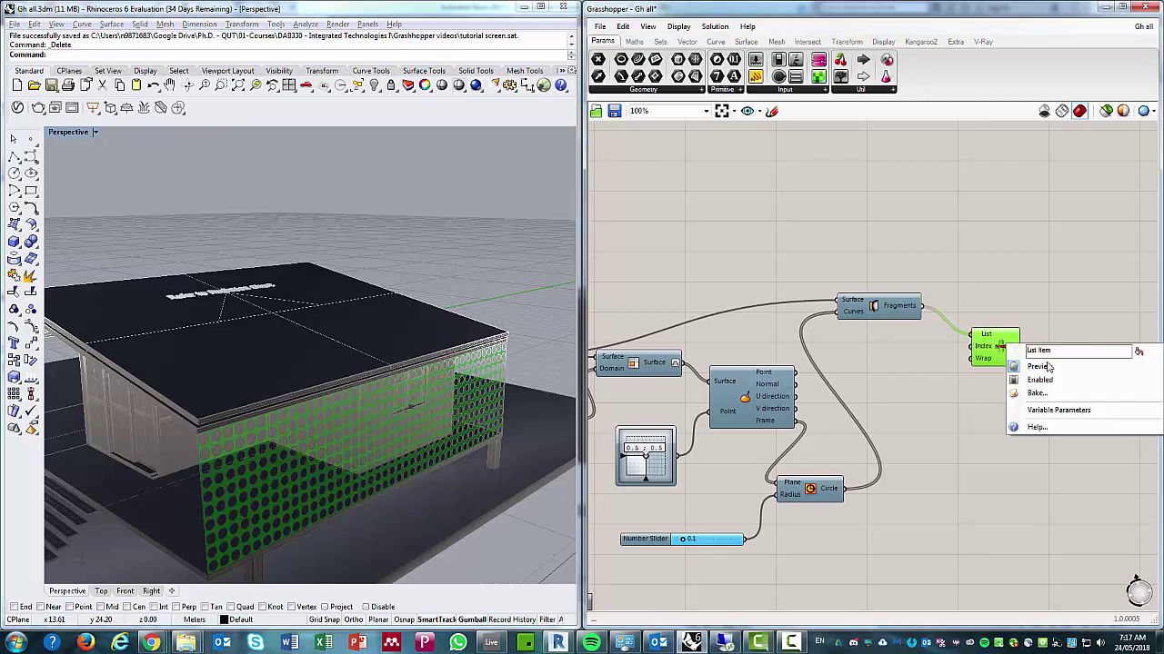
left_click(1036, 369)
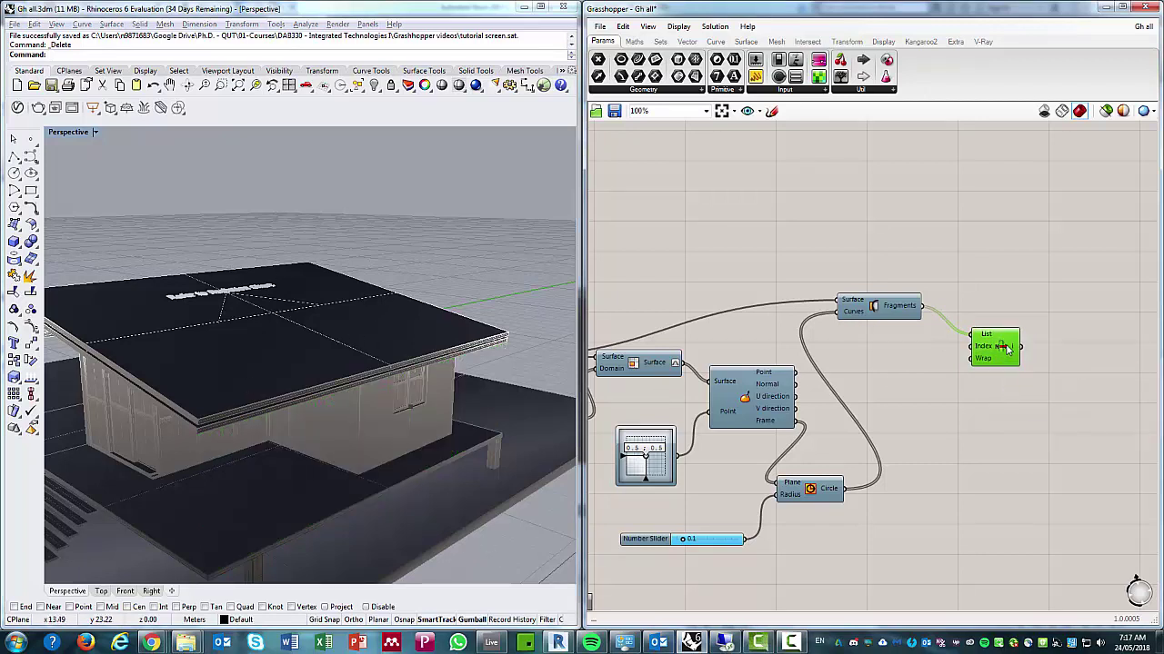
right_click(1005, 347)
left_click(1036, 368)
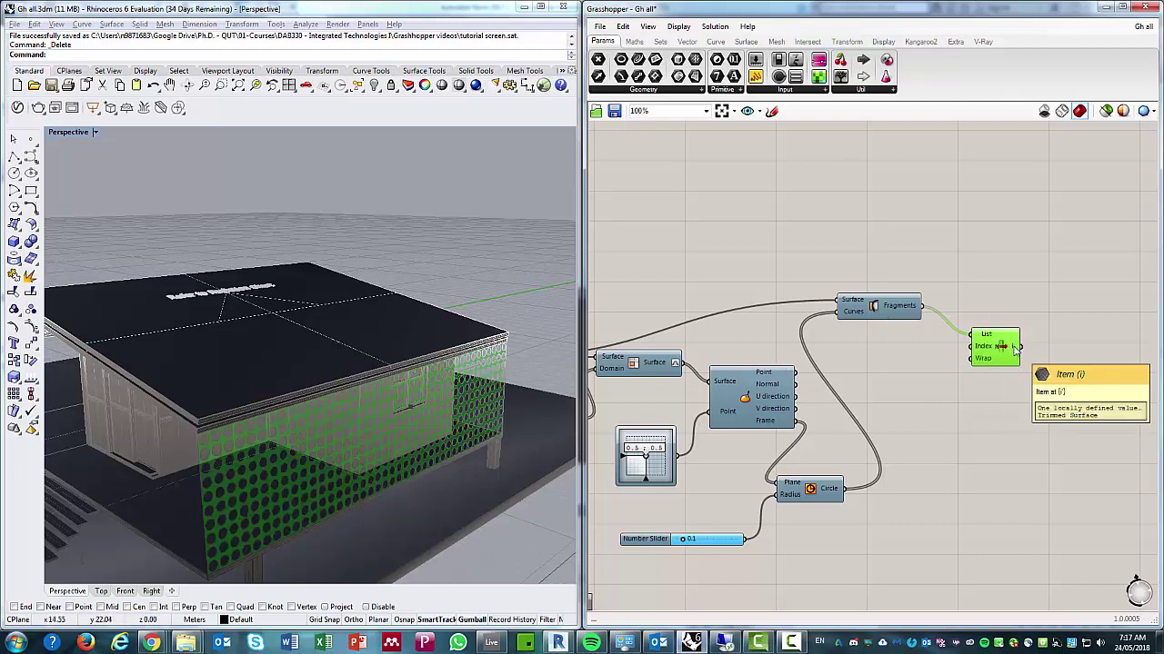
- Bake the List Item output into Rhino, accepting the default bake attributes
left_click_drag(1014, 350, 990, 380)
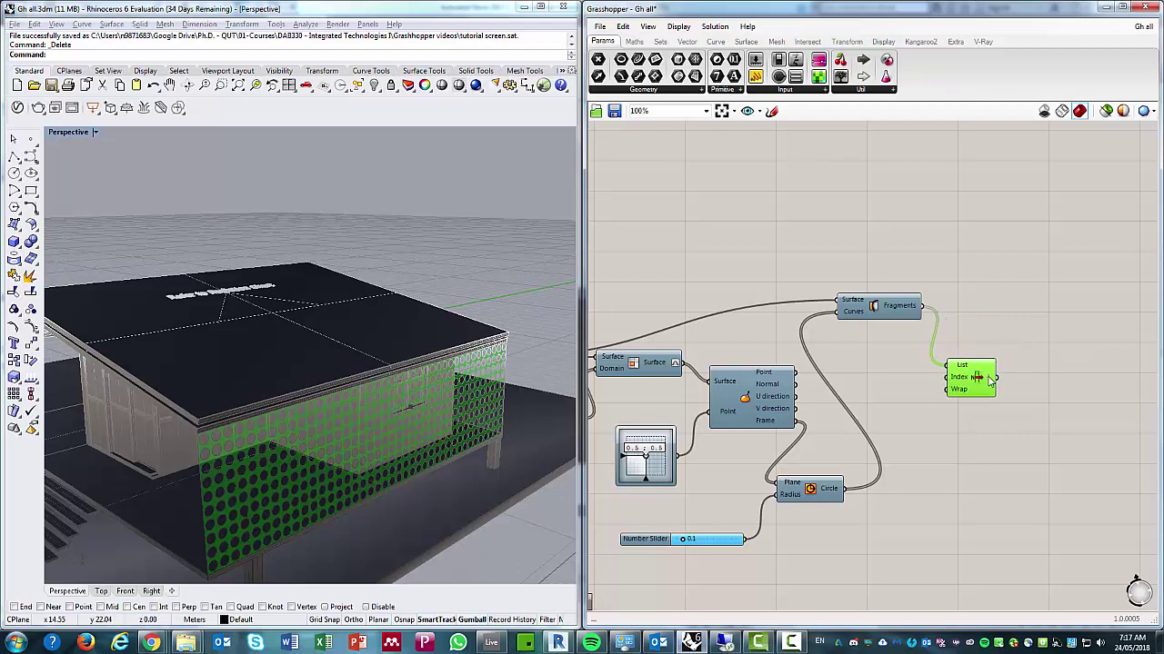
right_click(990, 380)
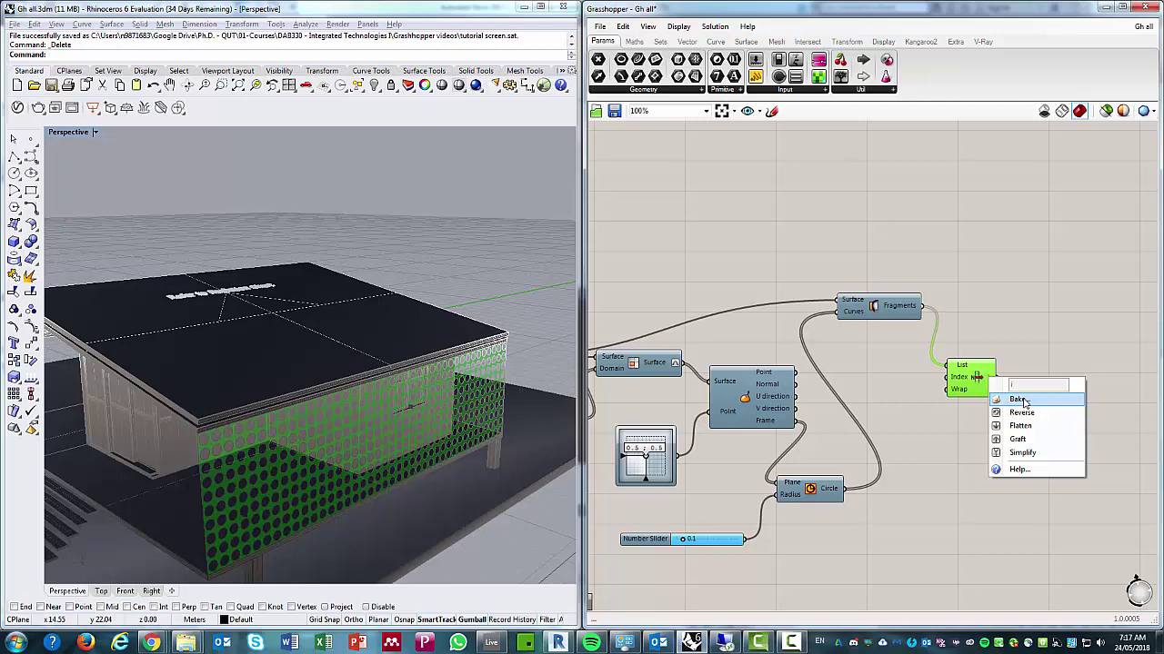
left_click(1018, 400)
left_click(1031, 514)
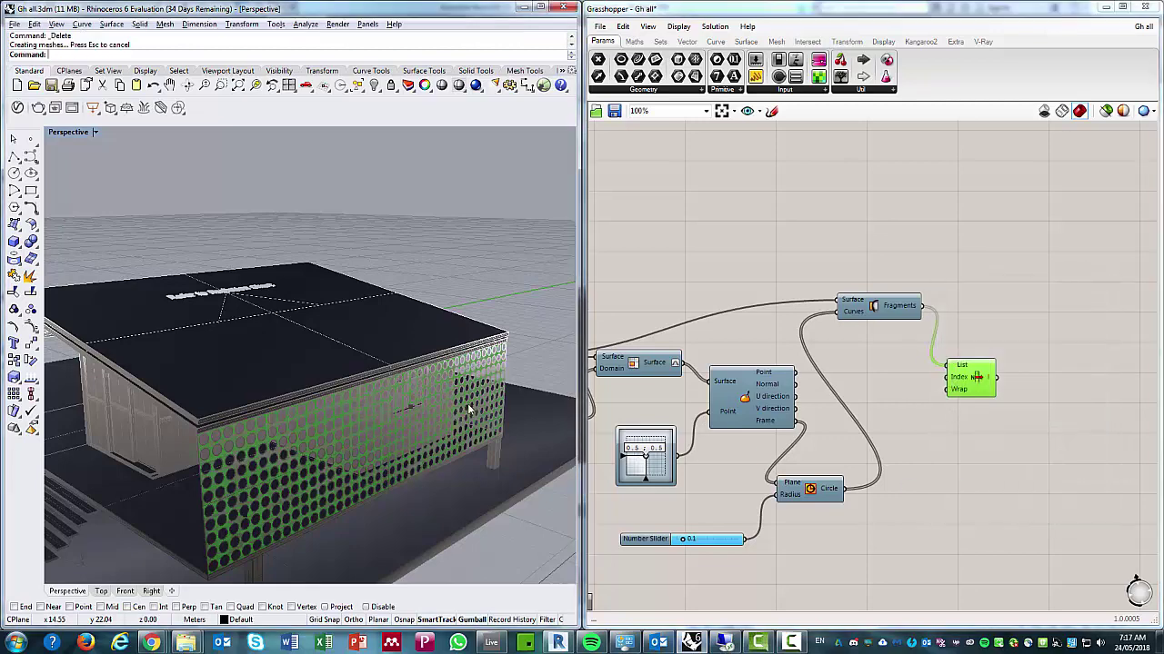
- Turn off the List Item preview and select the baked perforated panel in Perspective
right_click(986, 380)
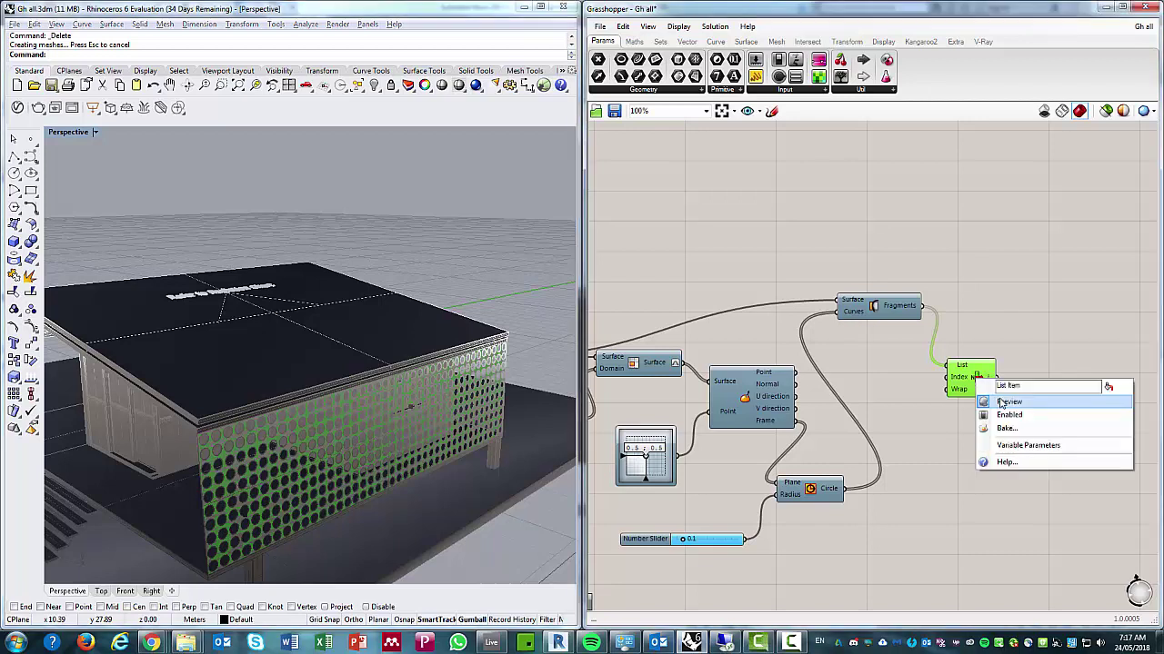
left_click(1009, 402)
middle_click(258, 431)
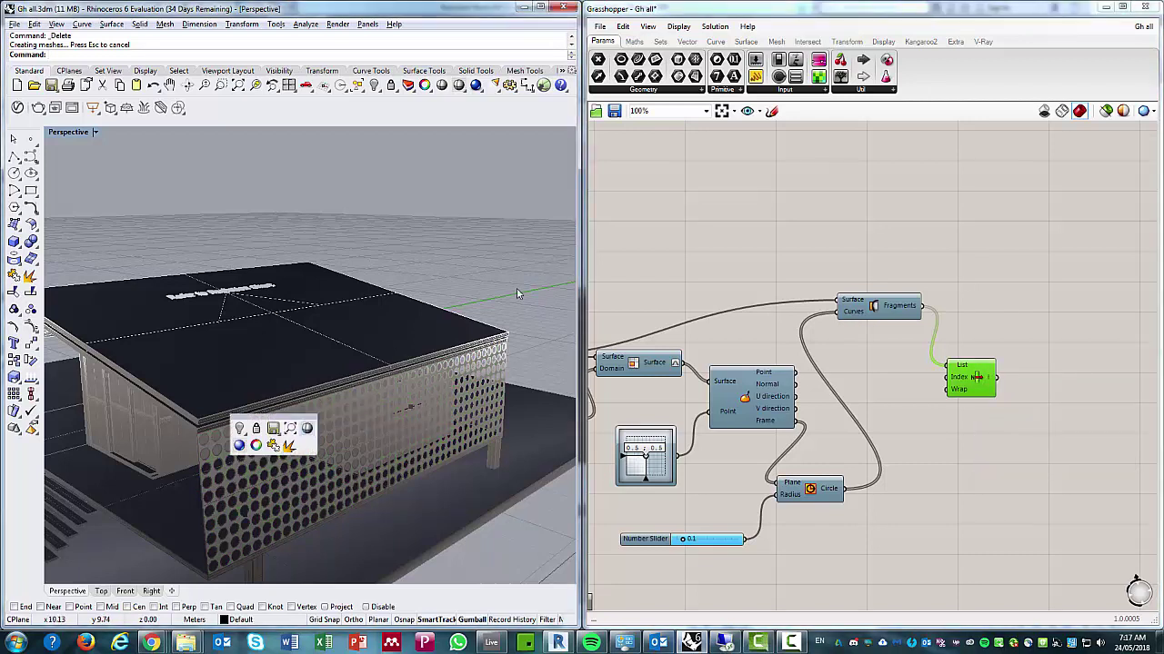
right_click_drag(263, 480, 432, 379)
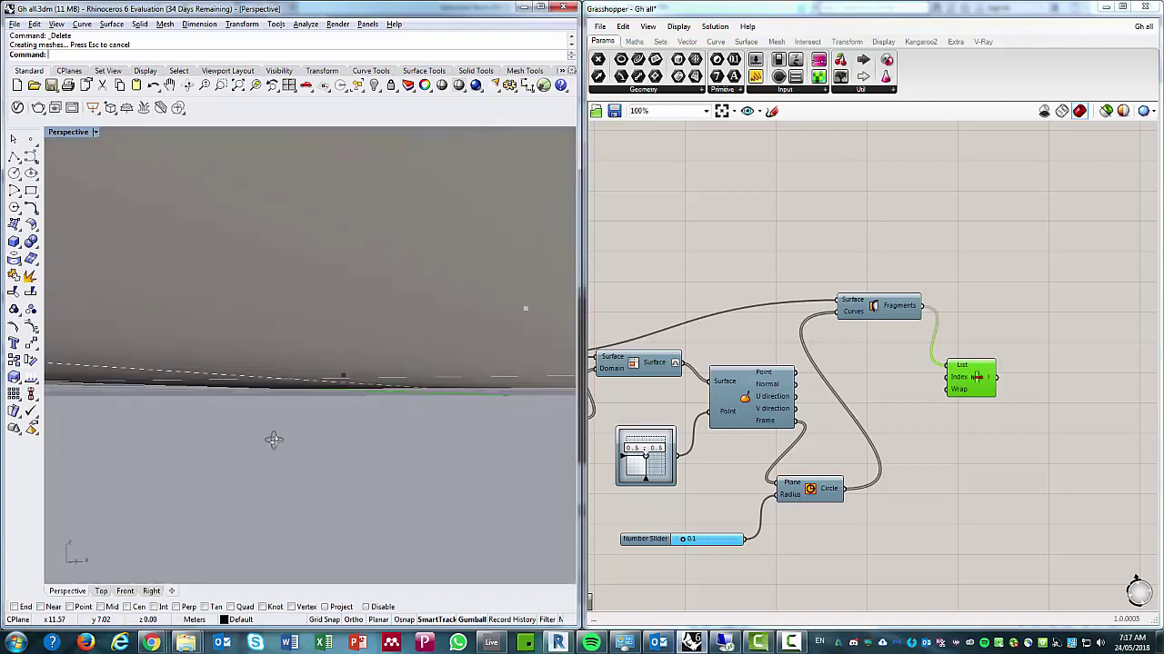
scroll(428, 377, "up", 5)
scroll(414, 369, "up", 2)
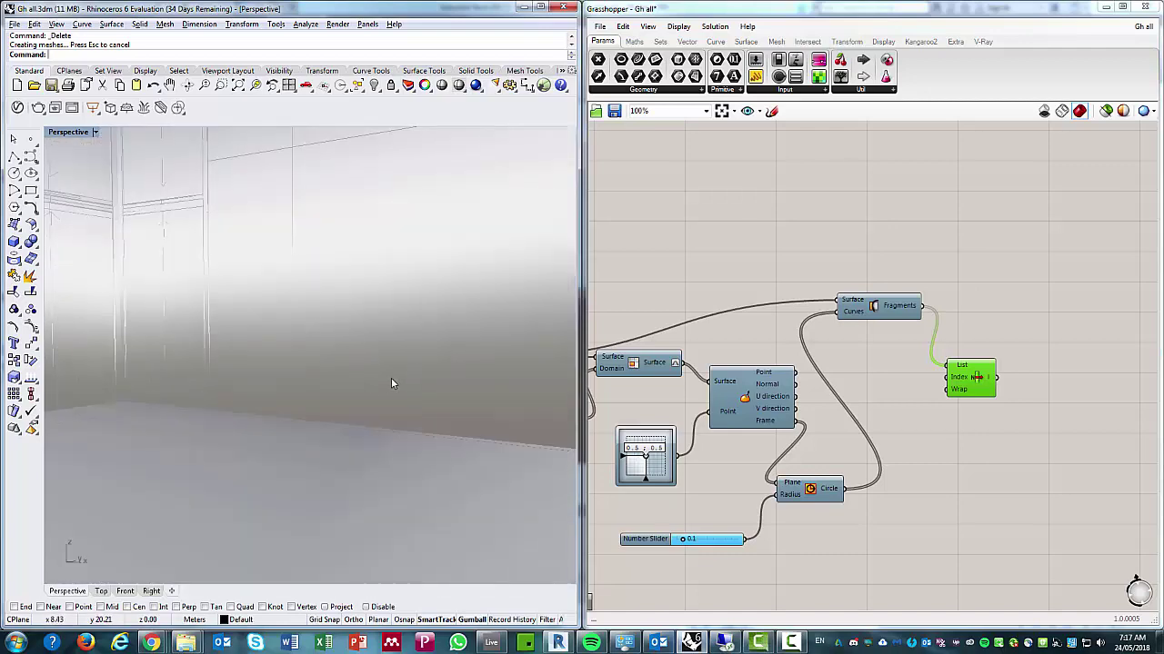
scroll(391, 378, "down", 4)
left_click(336, 364)
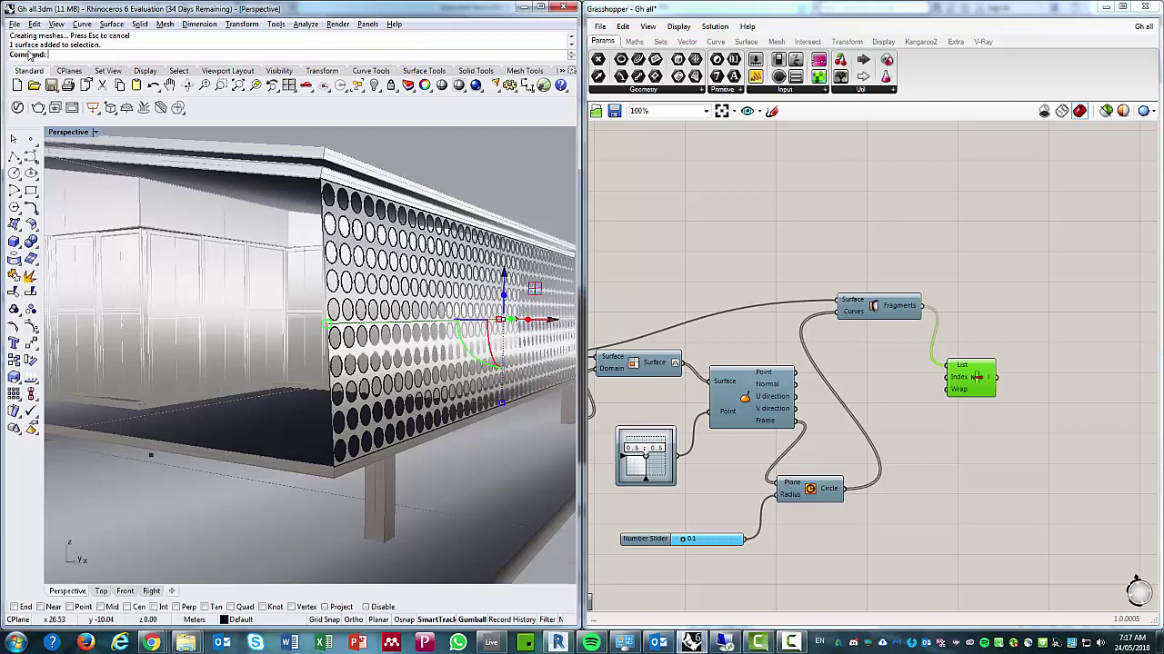
- Export the selected panel as ACIS SAT file 'tutorial screen-1.sat'
left_click_drag(14, 42, 109, 47)
left_click(15, 23)
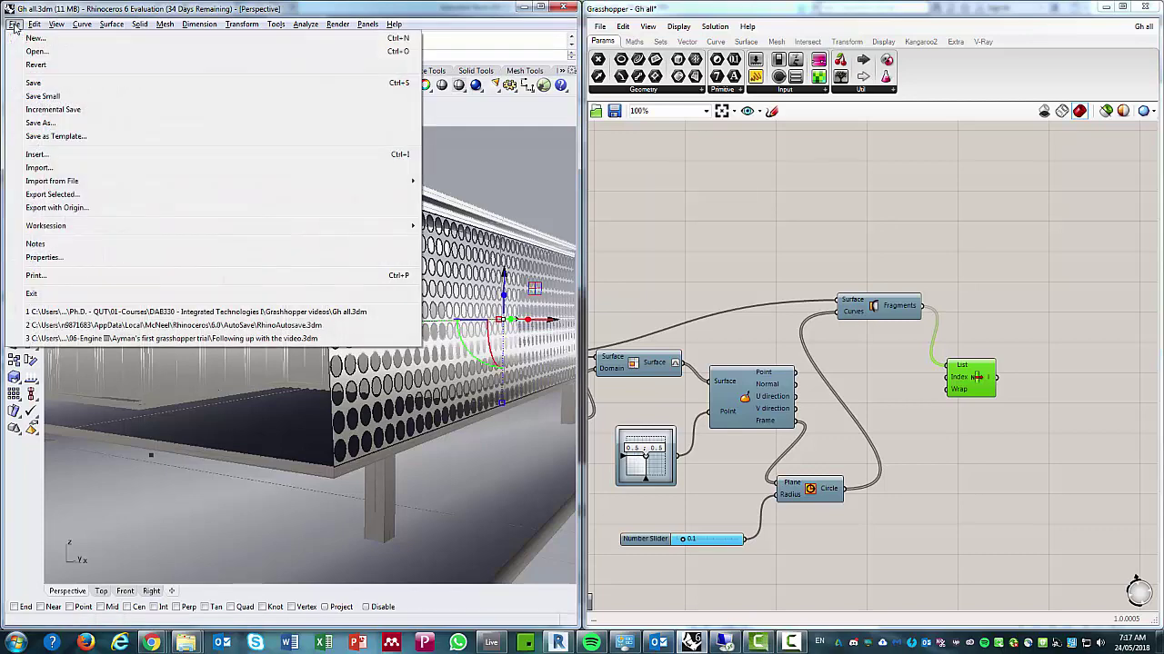
left_click(52, 195)
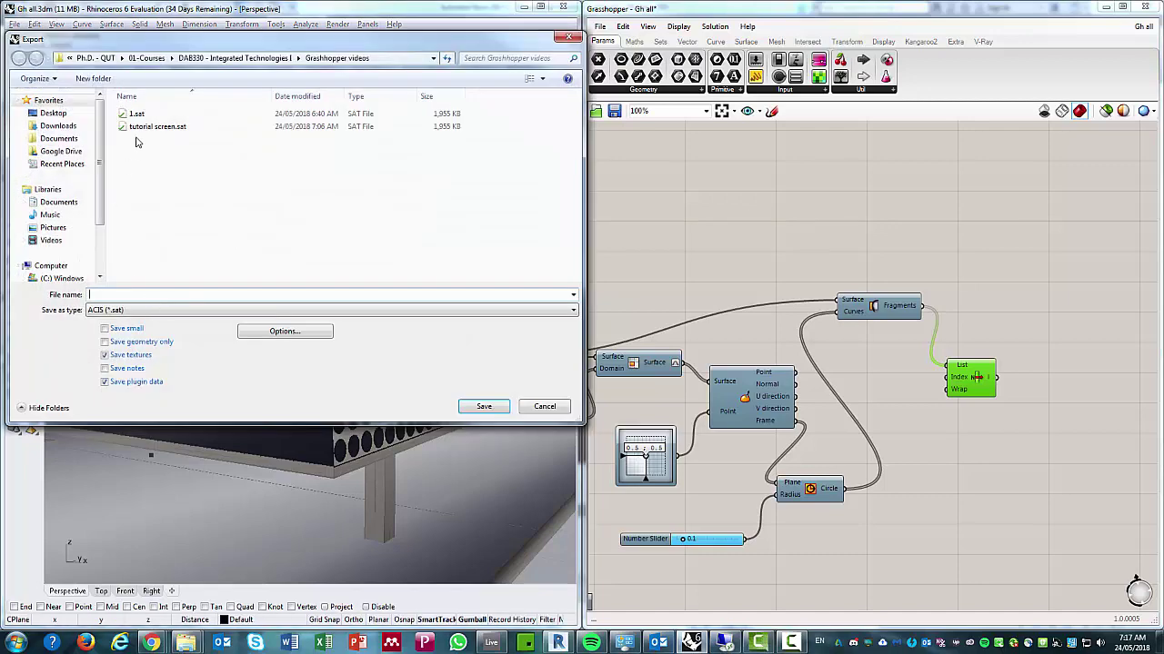
left_click(140, 129)
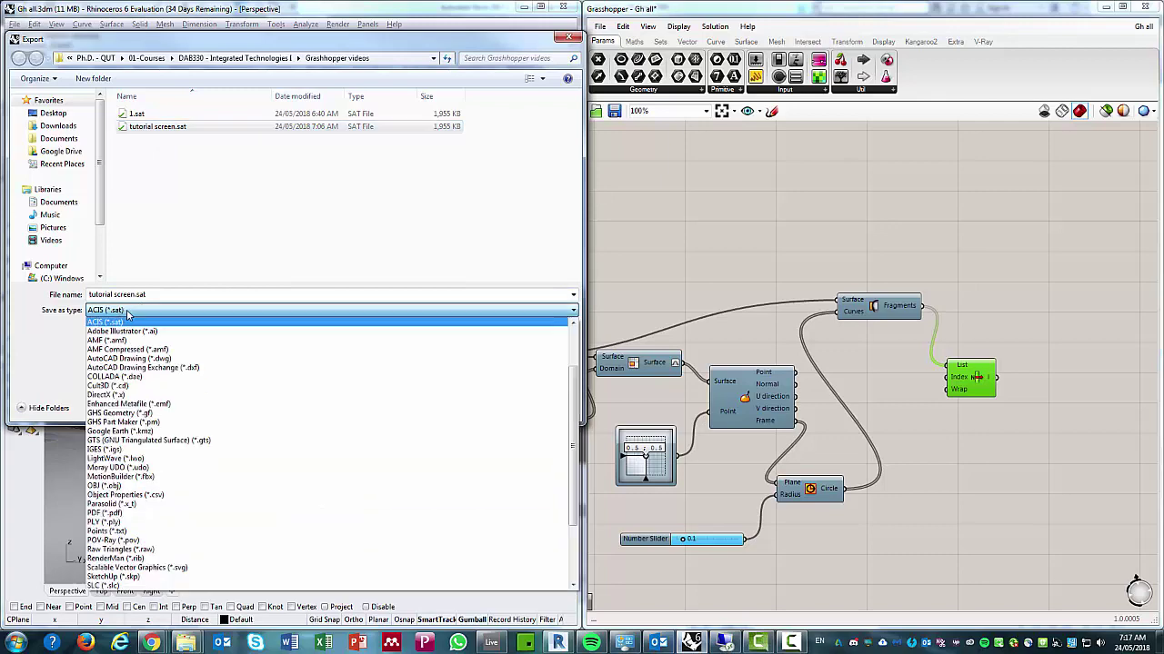
left_click(136, 311)
scroll(109, 329, "up", 3)
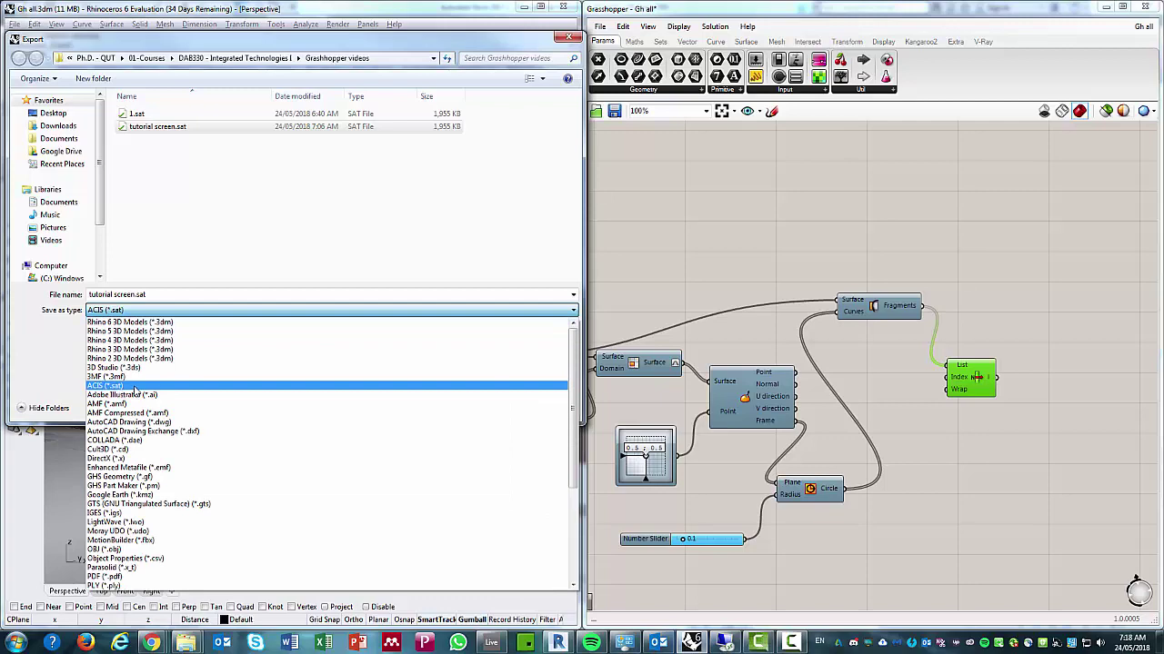
left_click(134, 389)
key("Return")
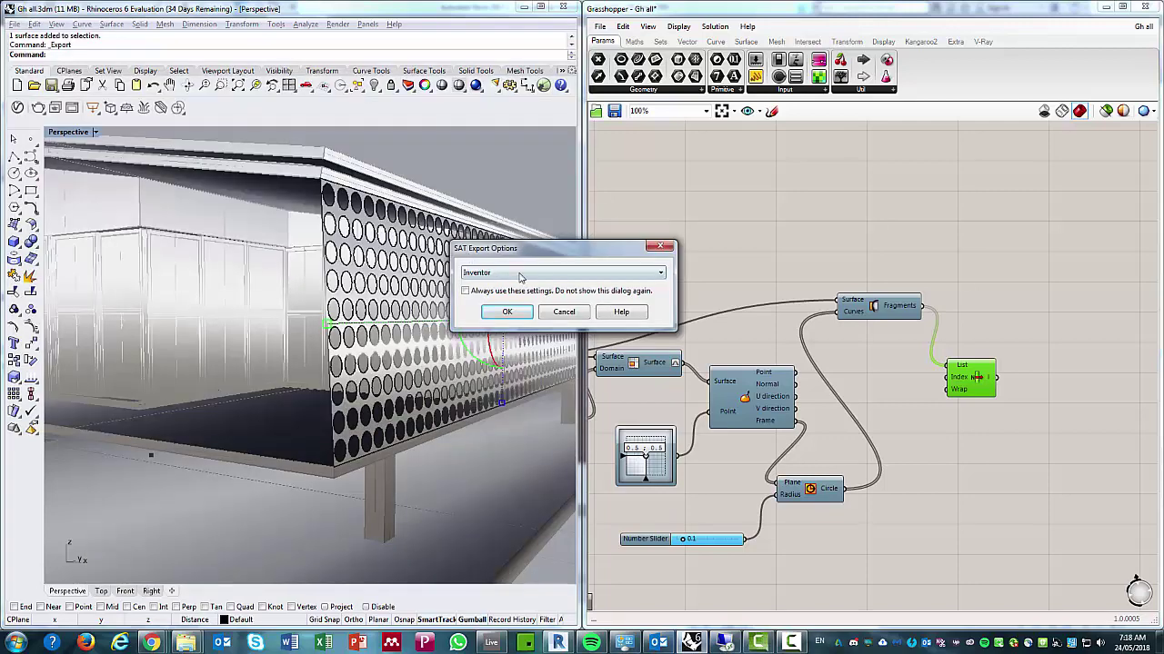
- Keep the Inventor version in SAT Export Options and write the file
left_click(520, 277)
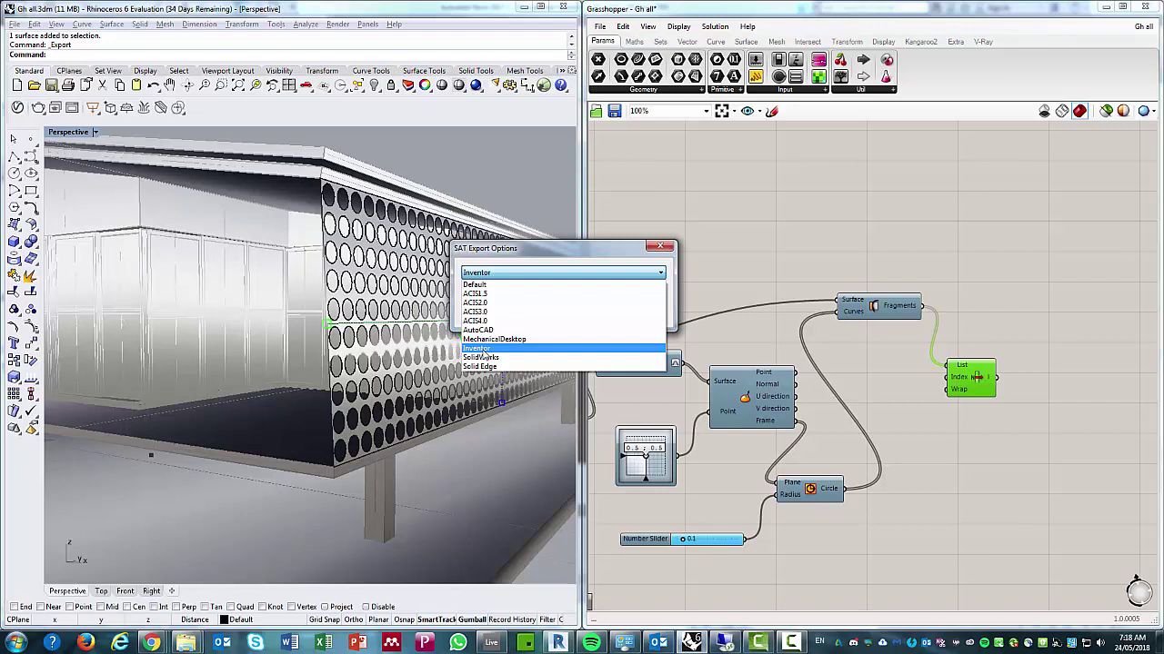
left_click(485, 351)
left_click(506, 313)
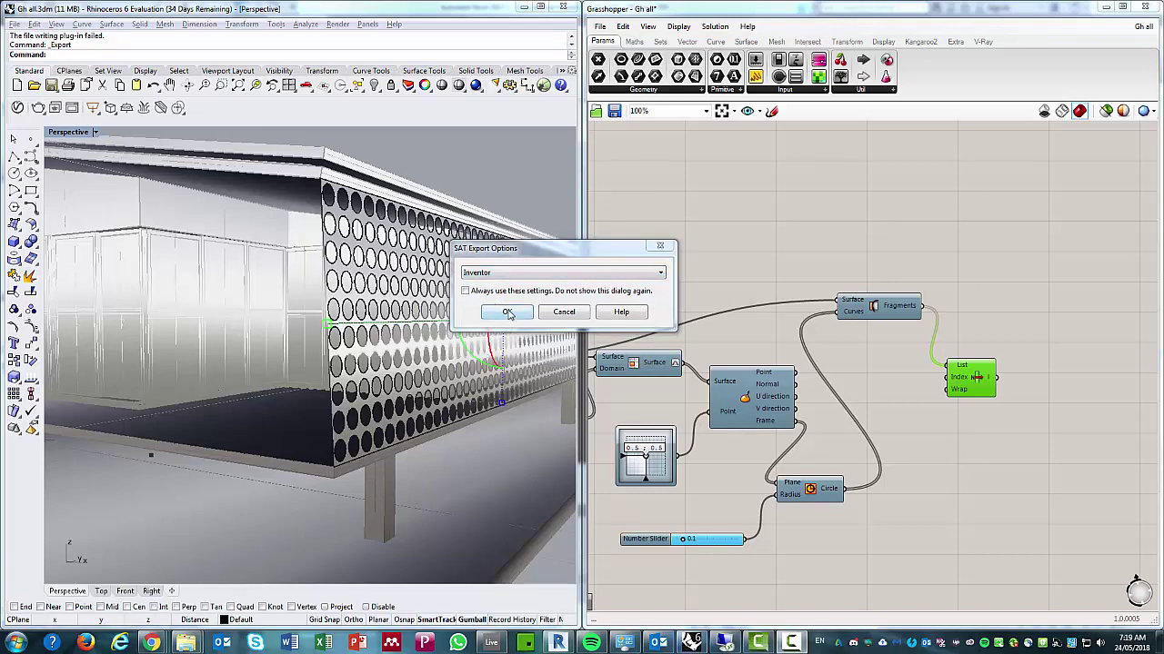
left_click(508, 314)
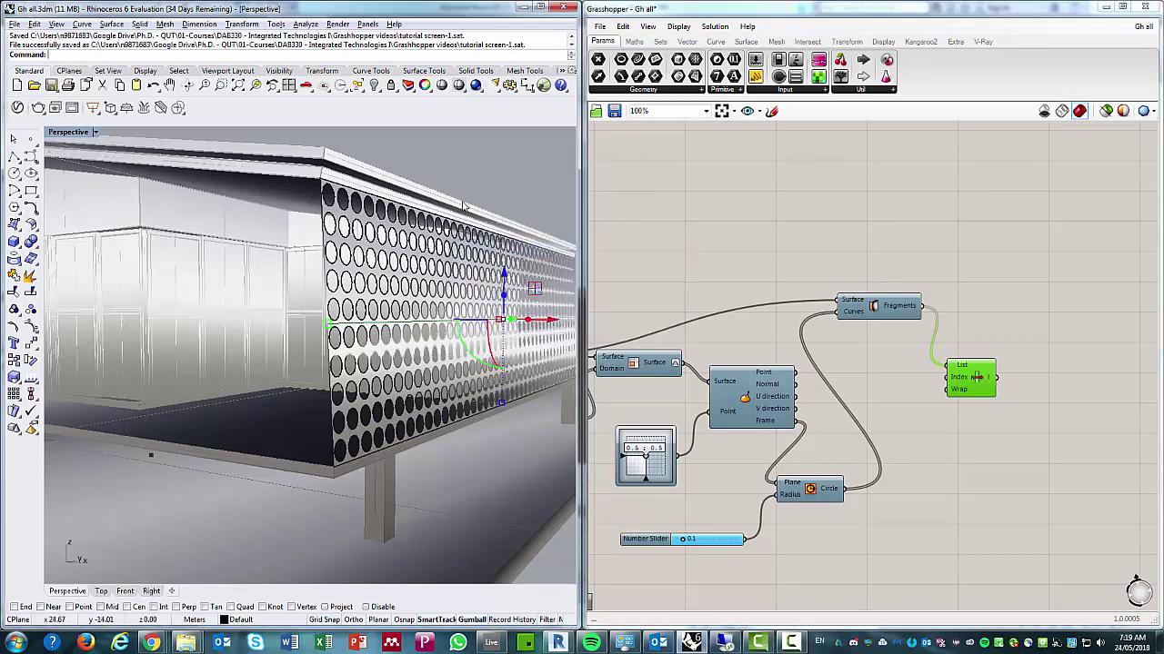
- Switch to Autodesk Revit 2017 from the taskbar to show the house 3D view
left_click(561, 643)
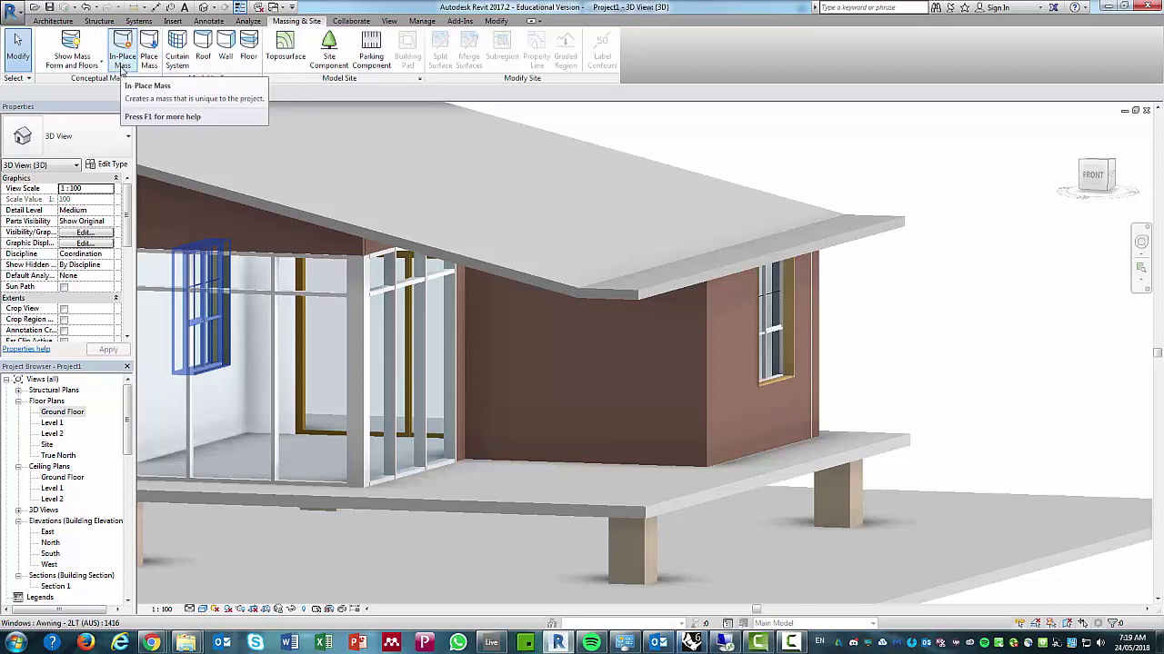
mouse_move(123, 50)
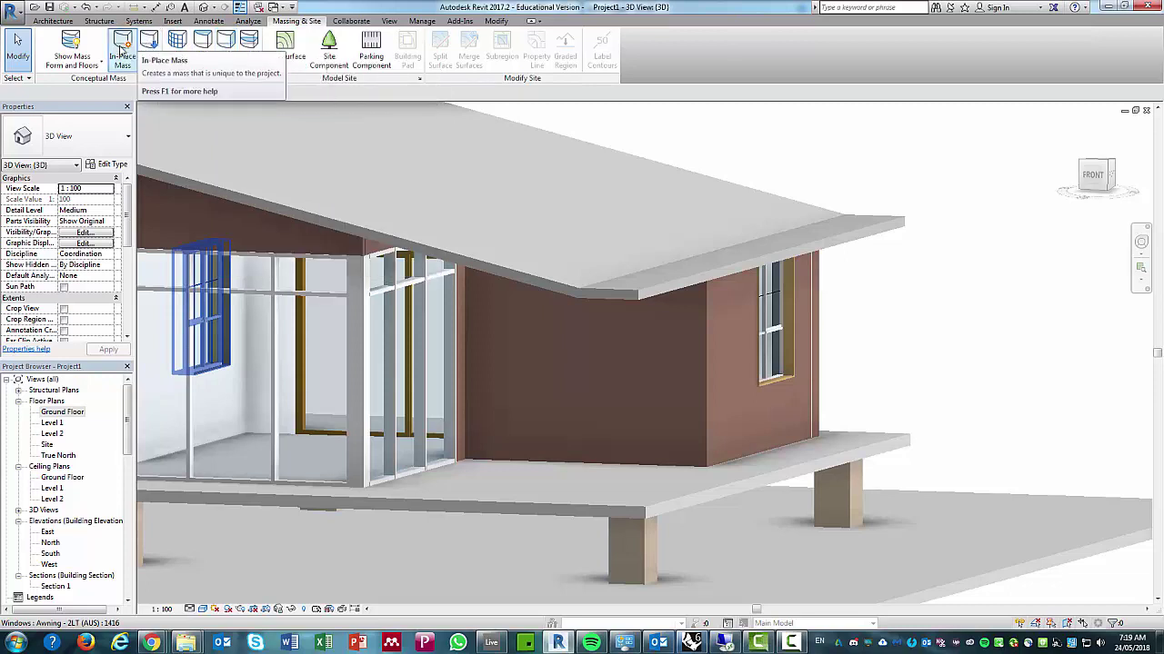
- Create a new in-place mass named 'Rhieen'
left_click(121, 52)
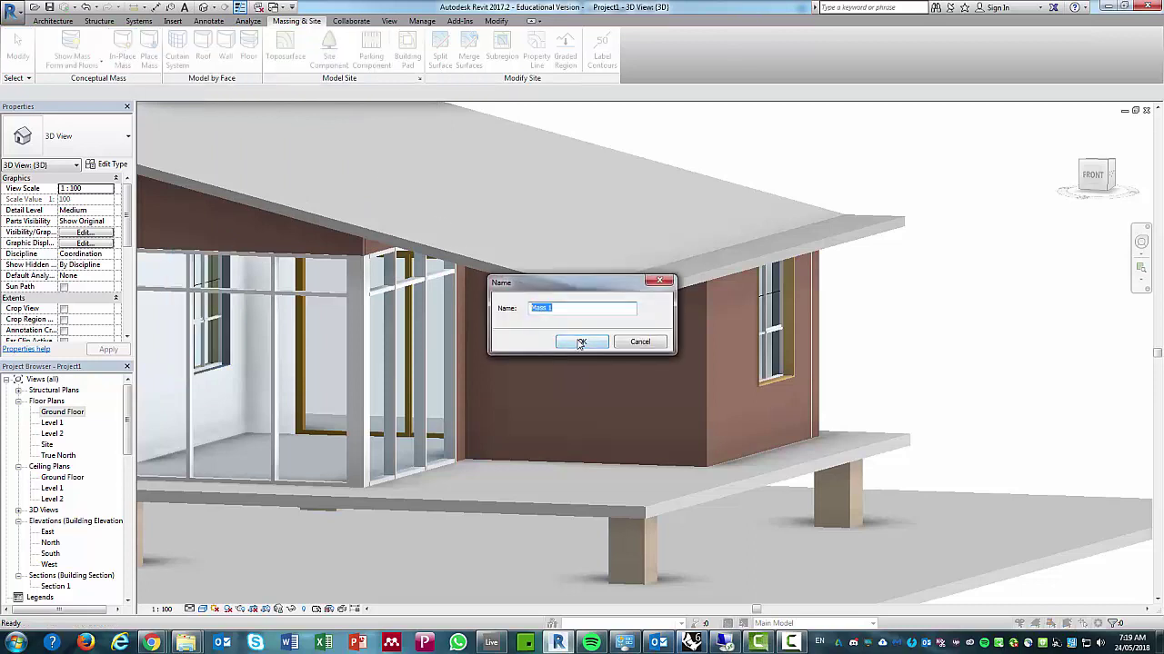
type("Rhi")
type("een")
left_click(578, 342)
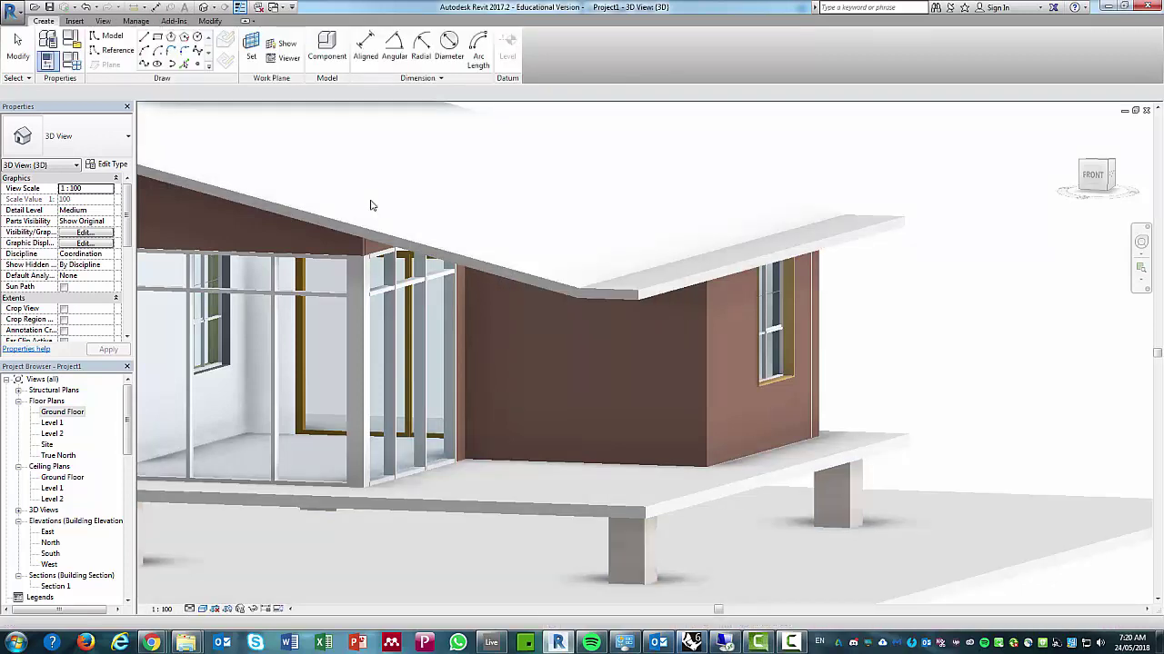
- Import tutorial screen-1.sat as ACIS SAT into the mass and finish the mass
left_click(75, 21)
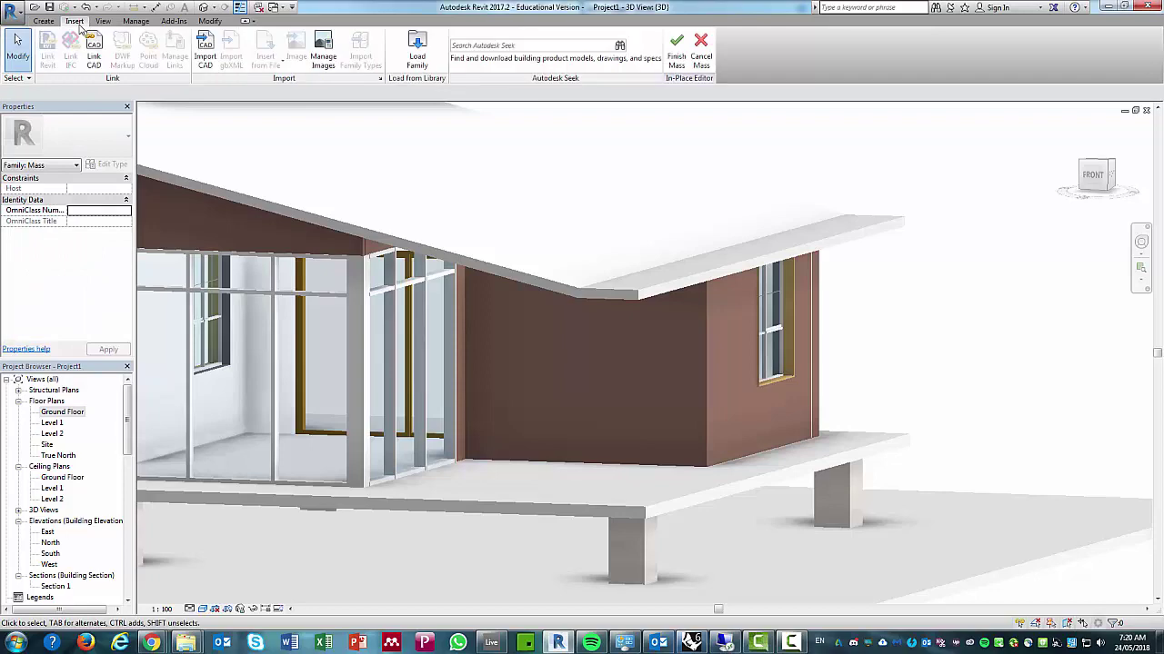
left_click(206, 61)
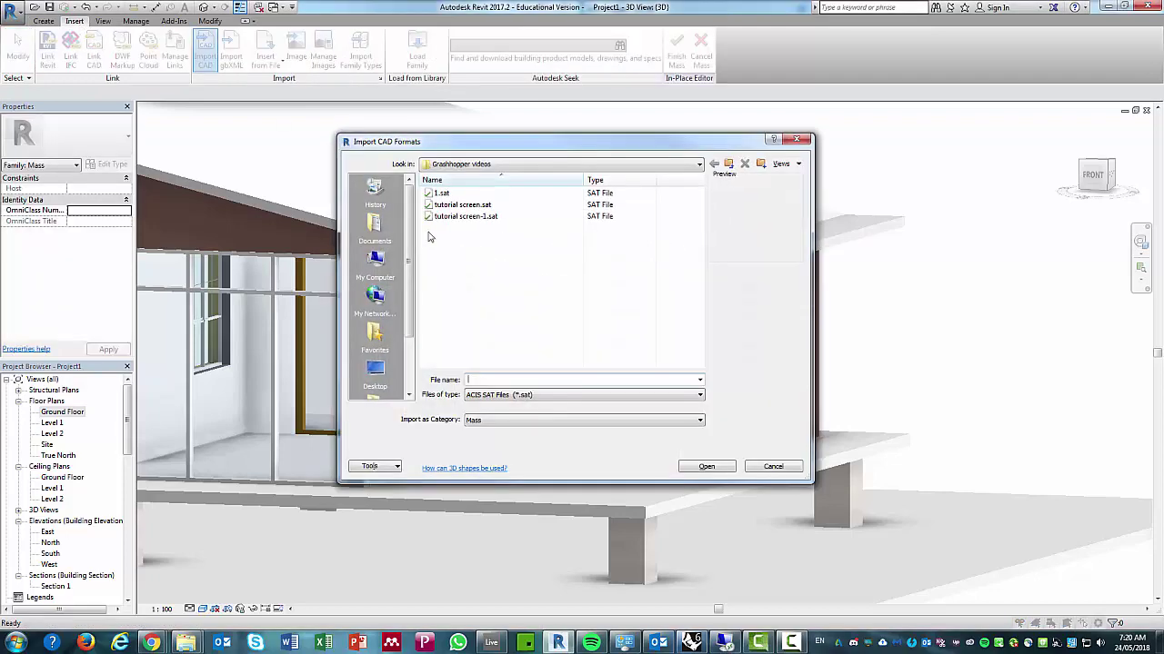
left_click(447, 217)
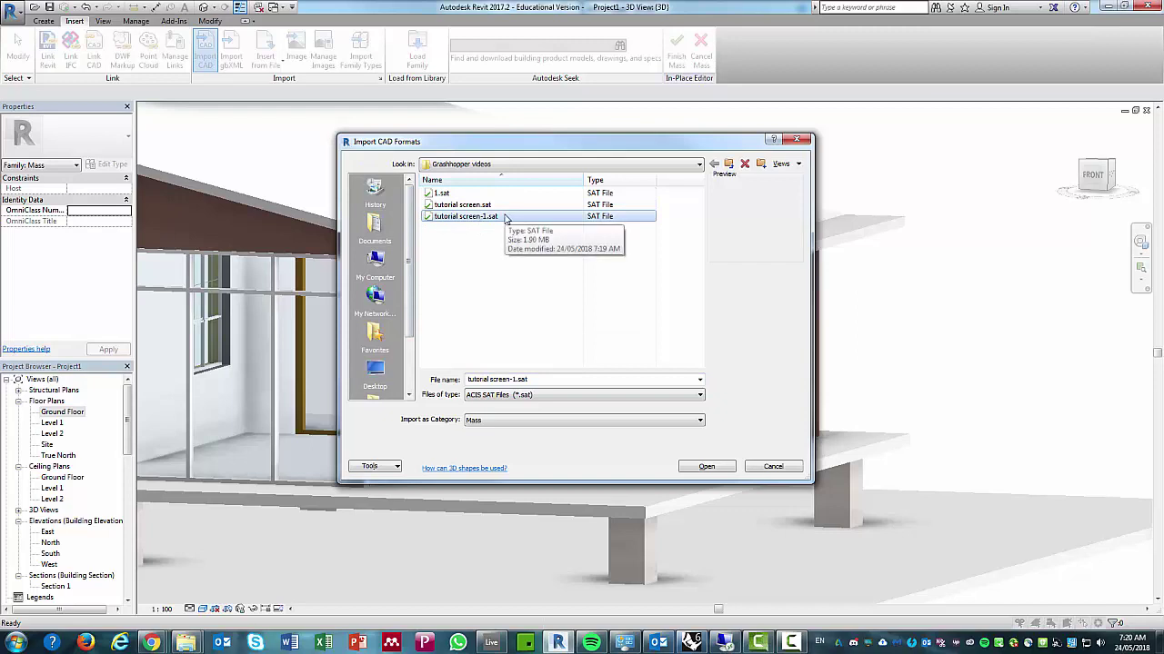
left_click(514, 394)
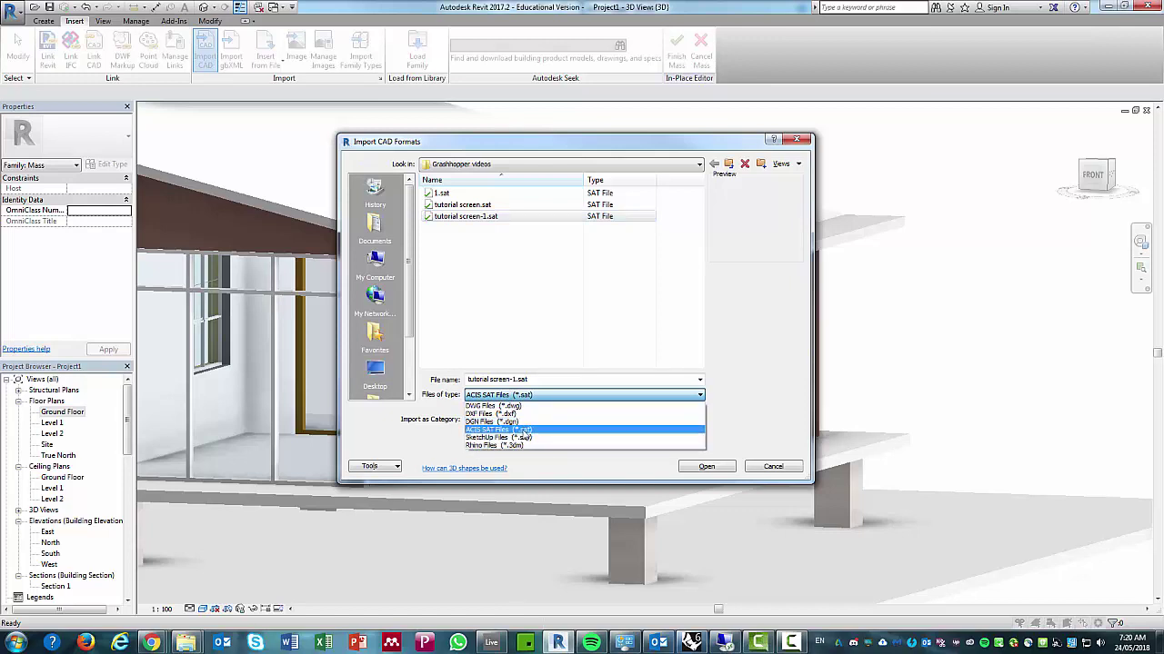
left_click(525, 431)
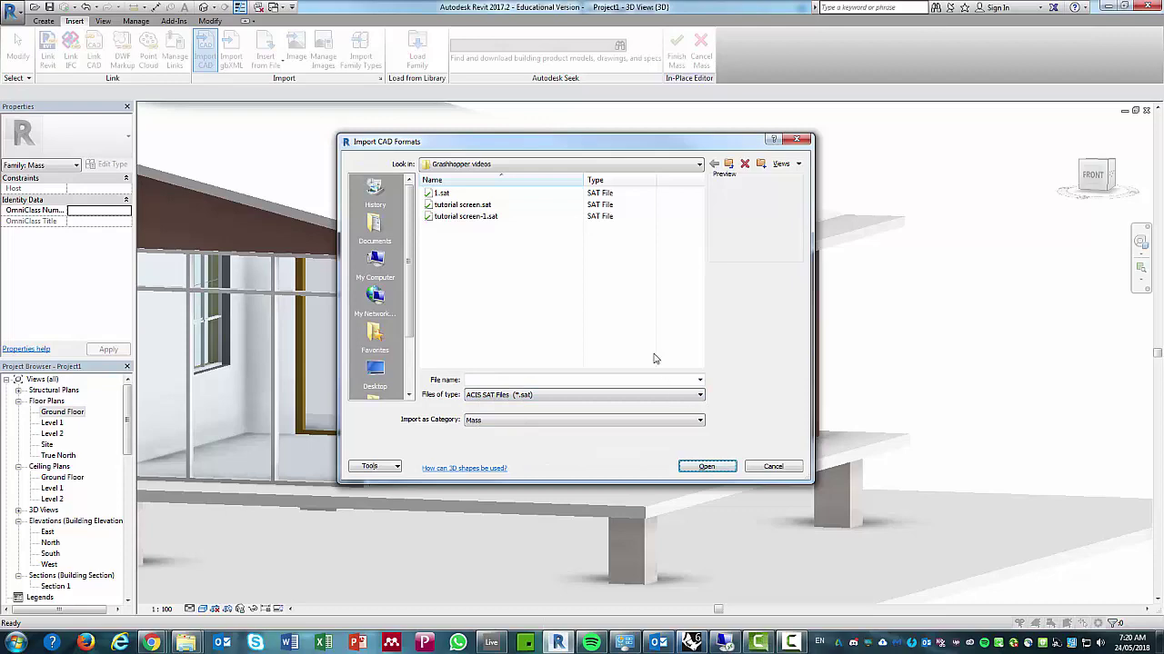
left_click(487, 217)
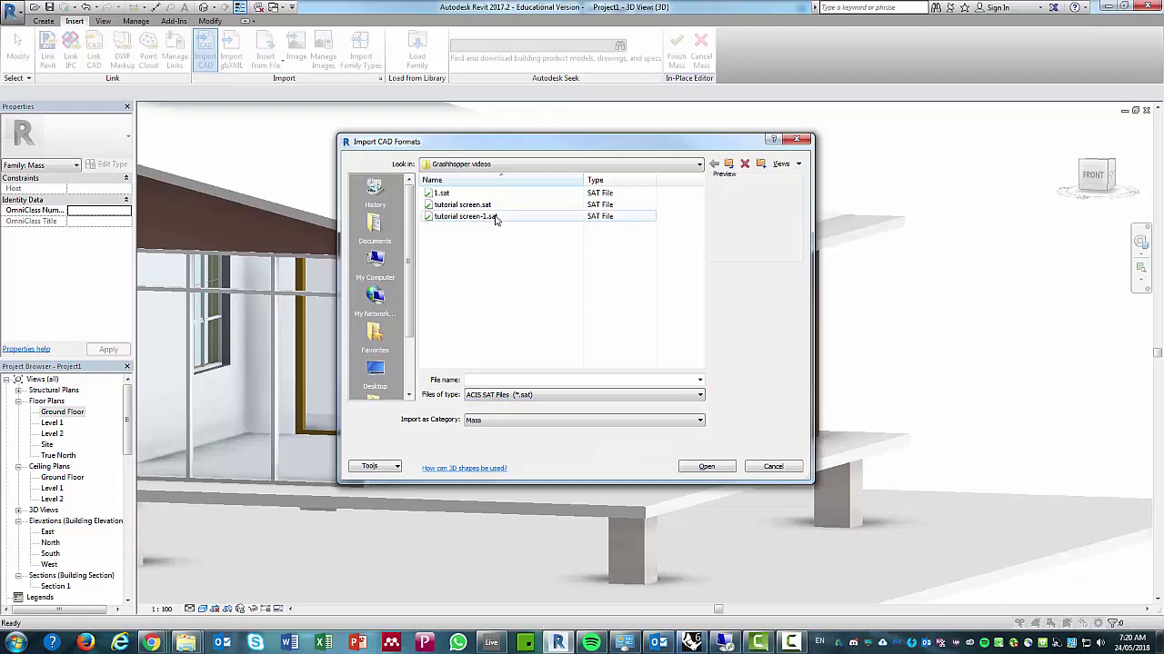
left_click(700, 467)
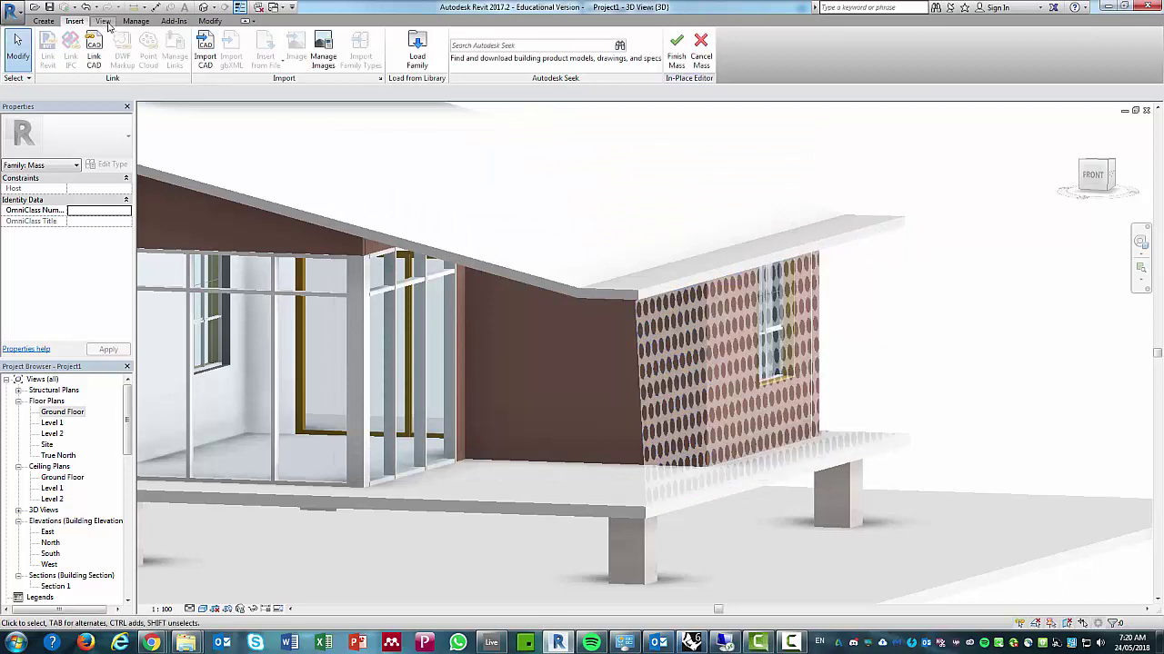
left_click(677, 50)
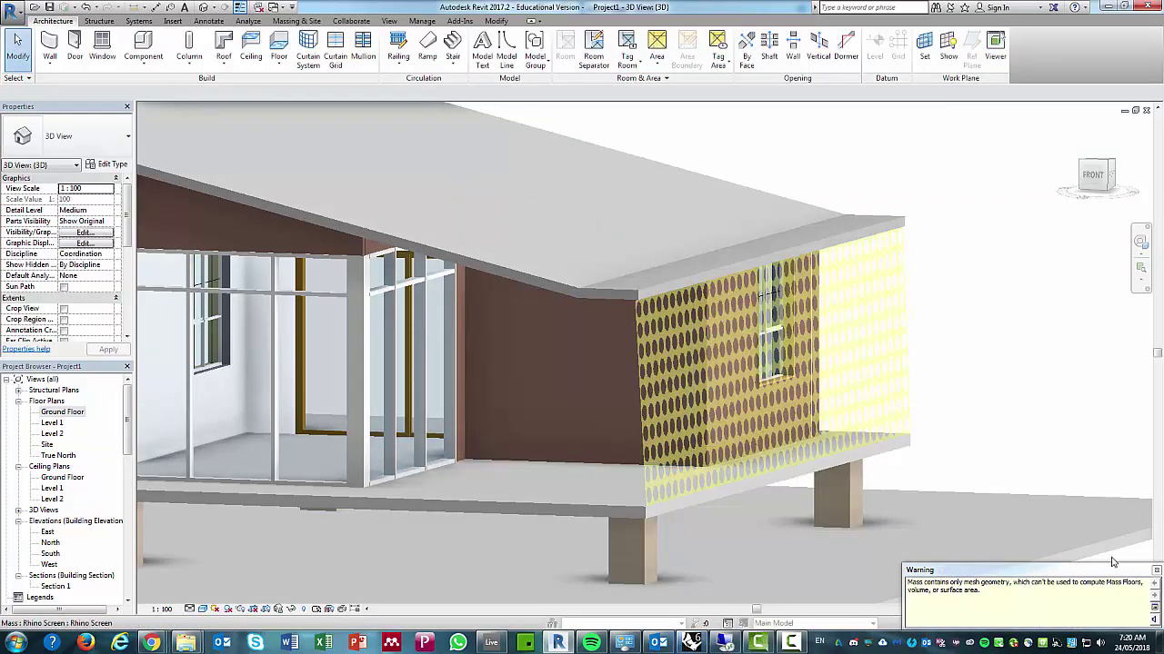
- Dismiss the mesh-geometry warning, show Massing & Site tools, and inspect the screen mass
left_click_drag(1112, 573, 1073, 571)
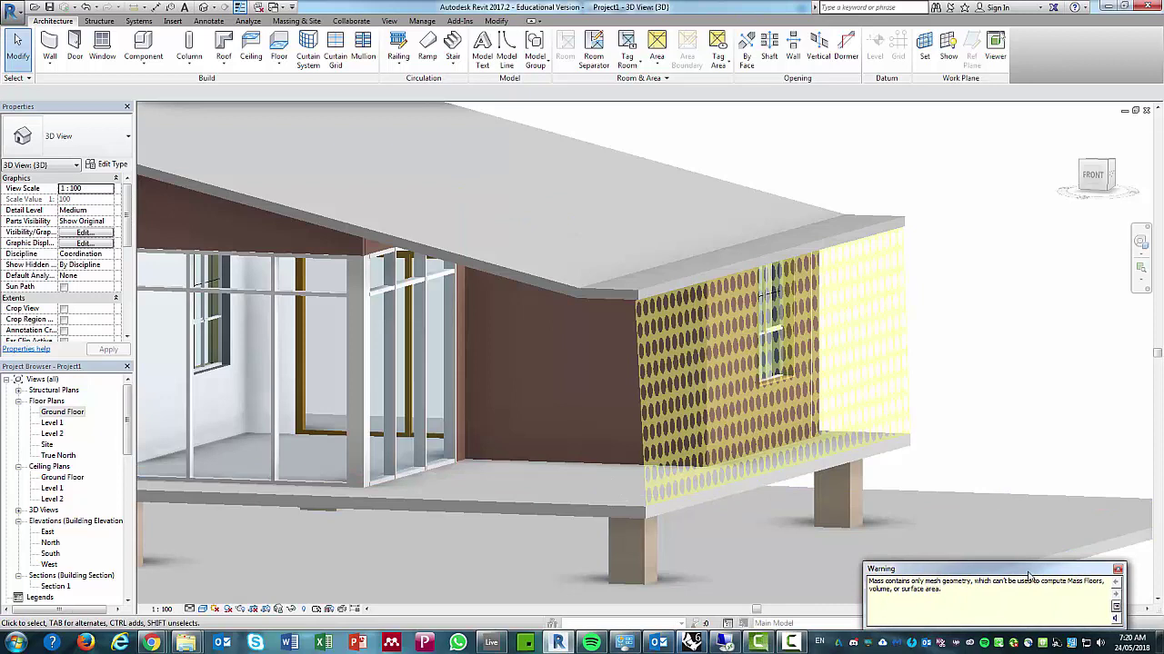
left_click(1118, 571)
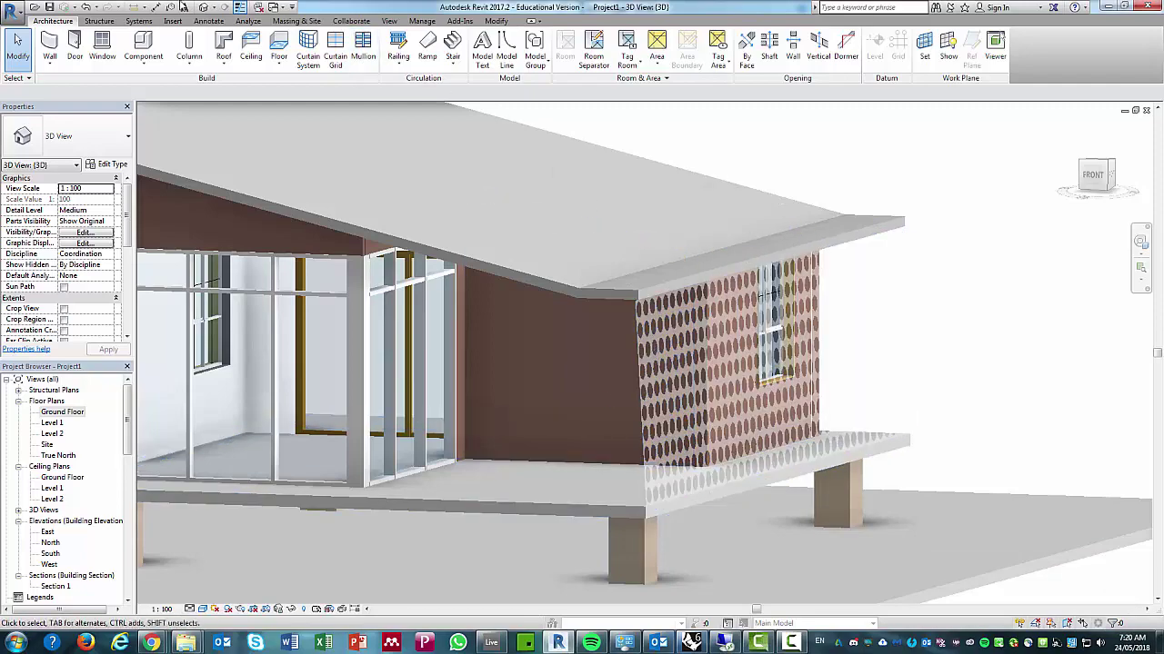
left_click(296, 21)
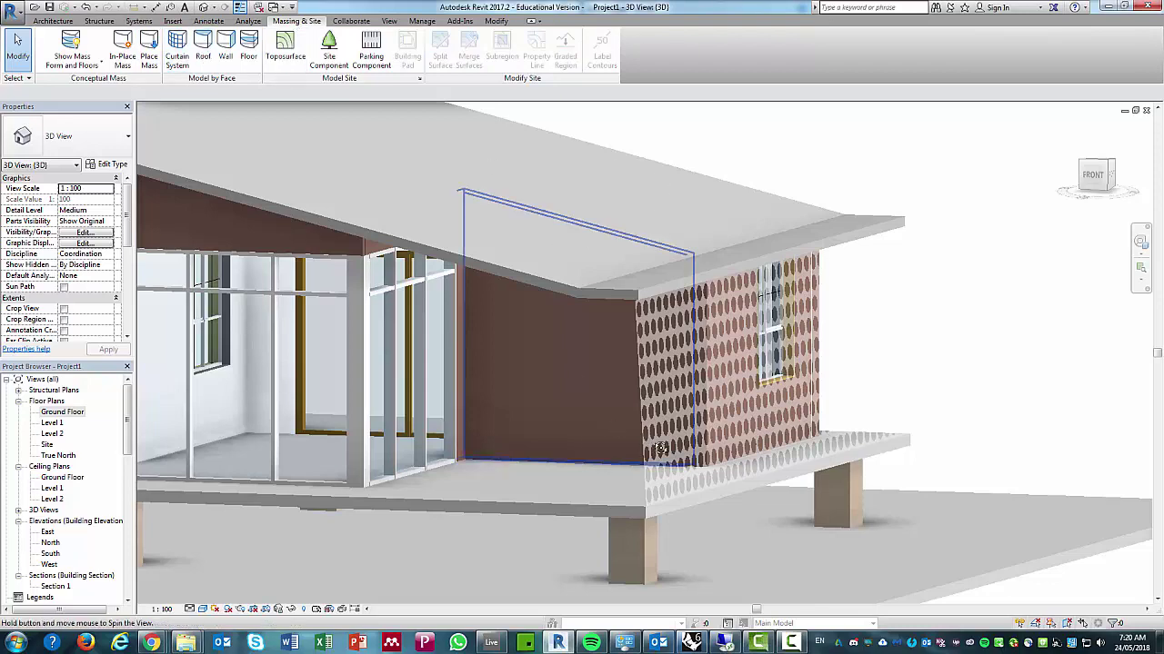
mouse_move(584, 388)
middle_mouse_down("shift")
mouse_move(686, 443)
mouse_move(860, 366)
mouse_move(800, 354)
mouse_move(844, 342)
mouse_move(800, 330)
mouse_move(734, 340)
mouse_move(800, 335)
mouse_move(779, 327)
mouse_move(847, 336)
mouse_move(787, 333)
middle_mouse_up("shift")
mouse_move(570, 263)
middle_mouse_down("shift")
mouse_move(519, 291)
mouse_move(558, 315)
middle_mouse_up("shift")
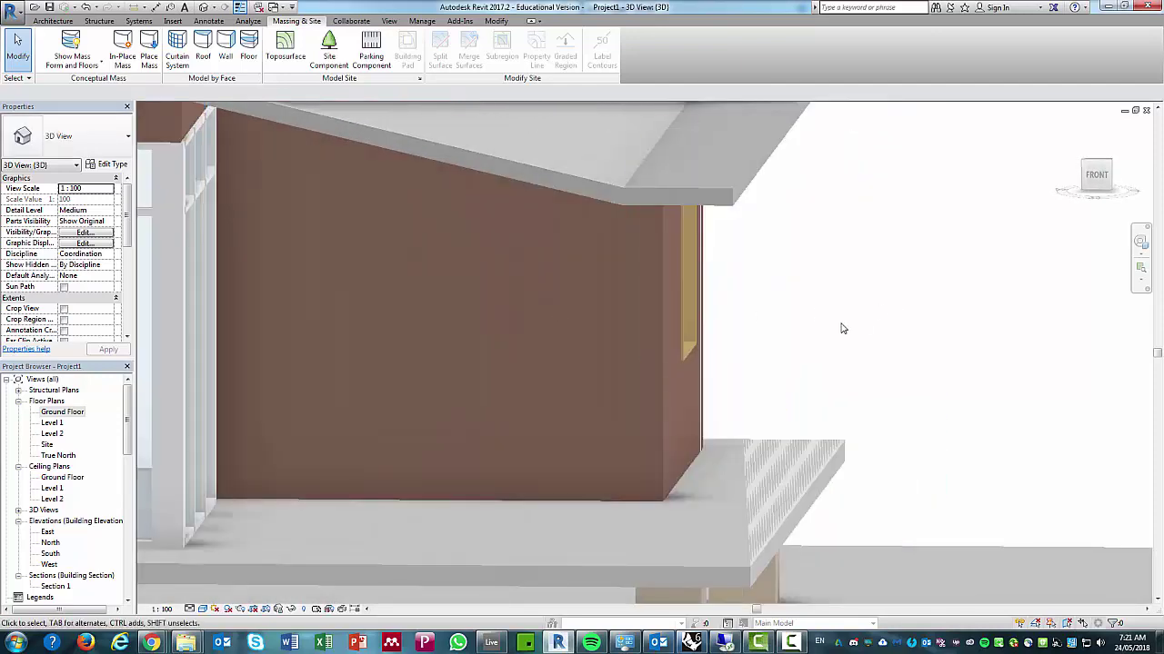
mouse_move(836, 330)
middle_mouse_down("shift")
mouse_move(815, 347)
mouse_move(846, 341)
middle_mouse_up("shift")
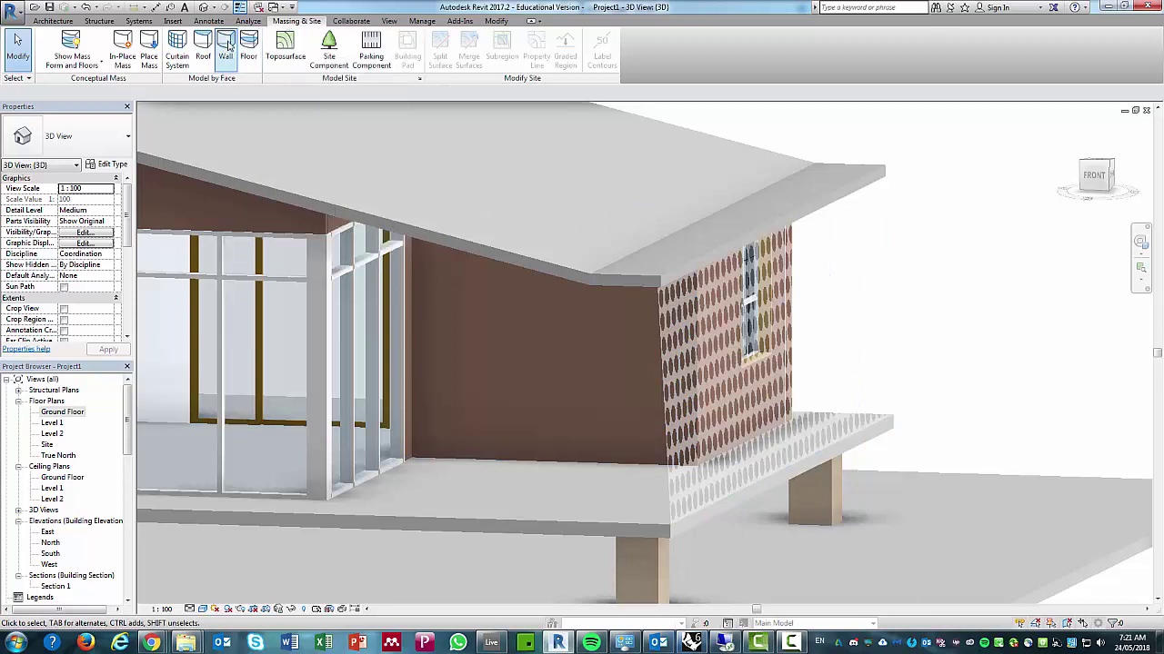
- Start Wall by Face using the Basic Wall Stud timber - 70 type
left_click(229, 45)
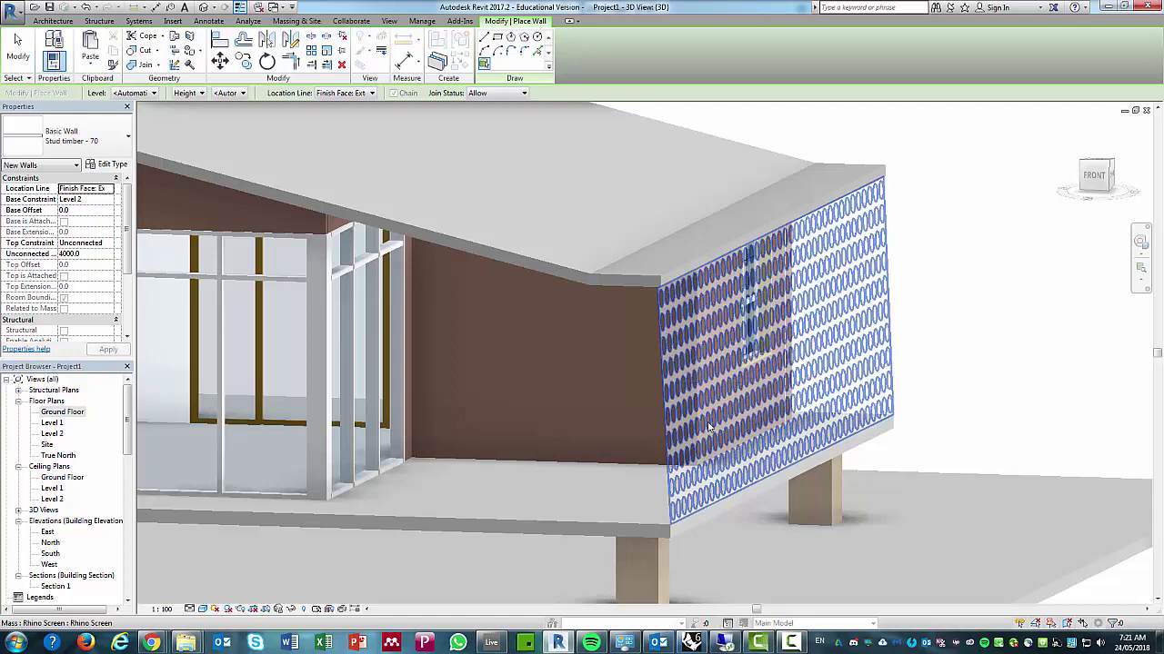
left_click(82, 142)
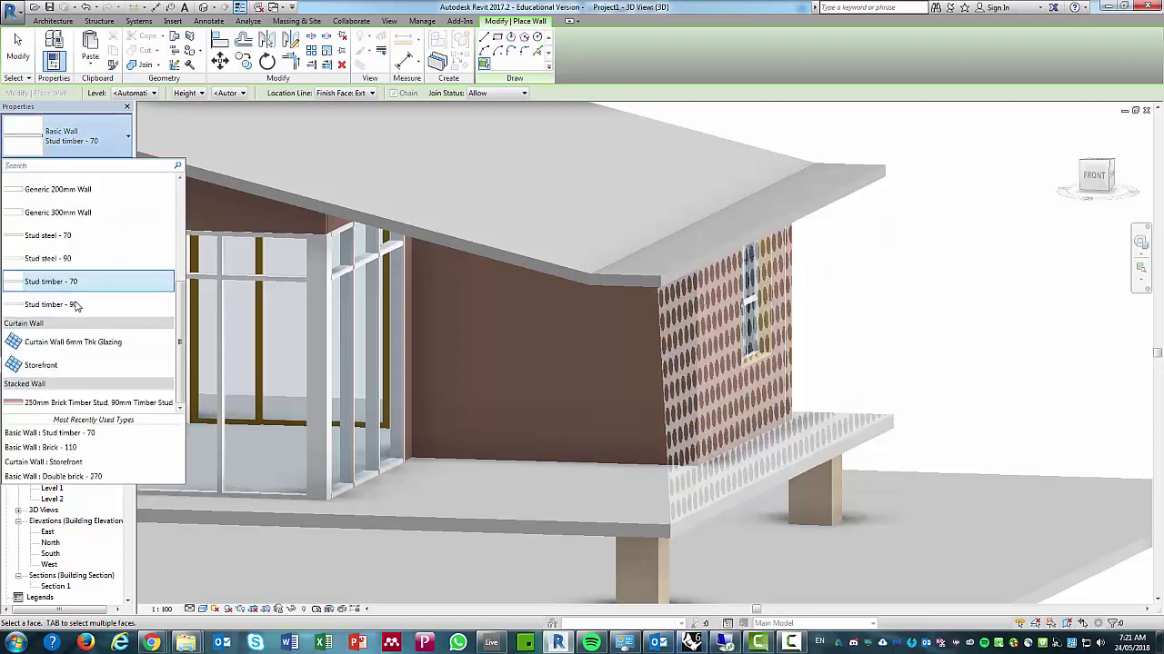
scroll(55, 199, "up", 3)
scroll(54, 191, "up", 1)
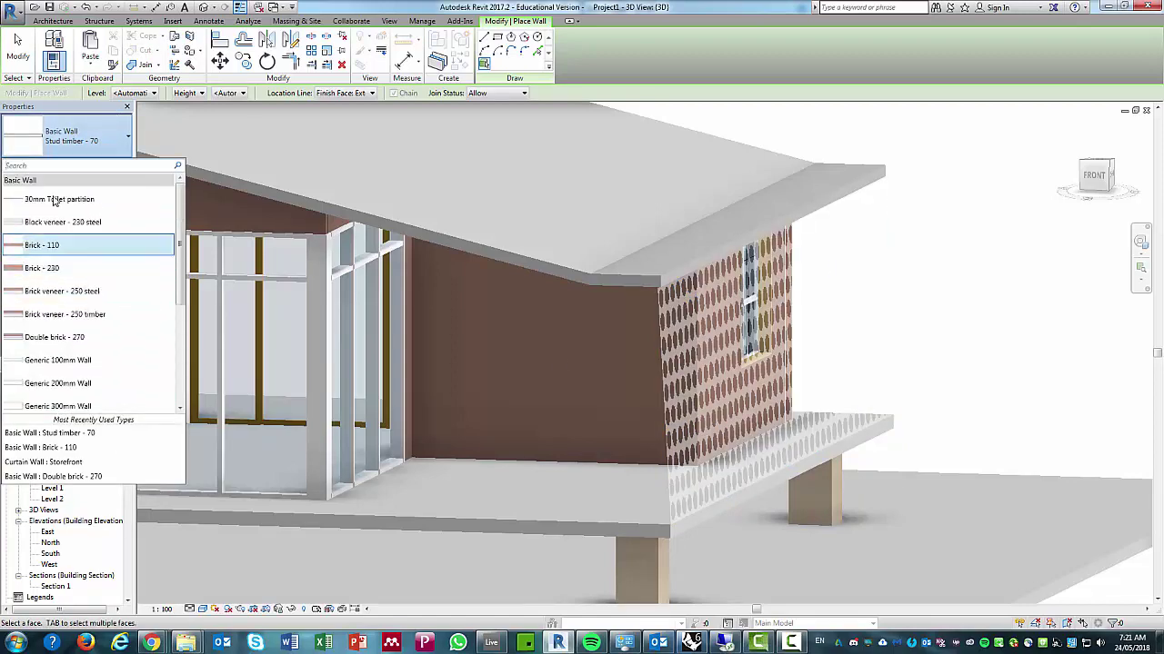
scroll(91, 273, "down", 4)
scroll(110, 318, "down", 1)
scroll(120, 337, "up", 4)
scroll(109, 318, "down", 3)
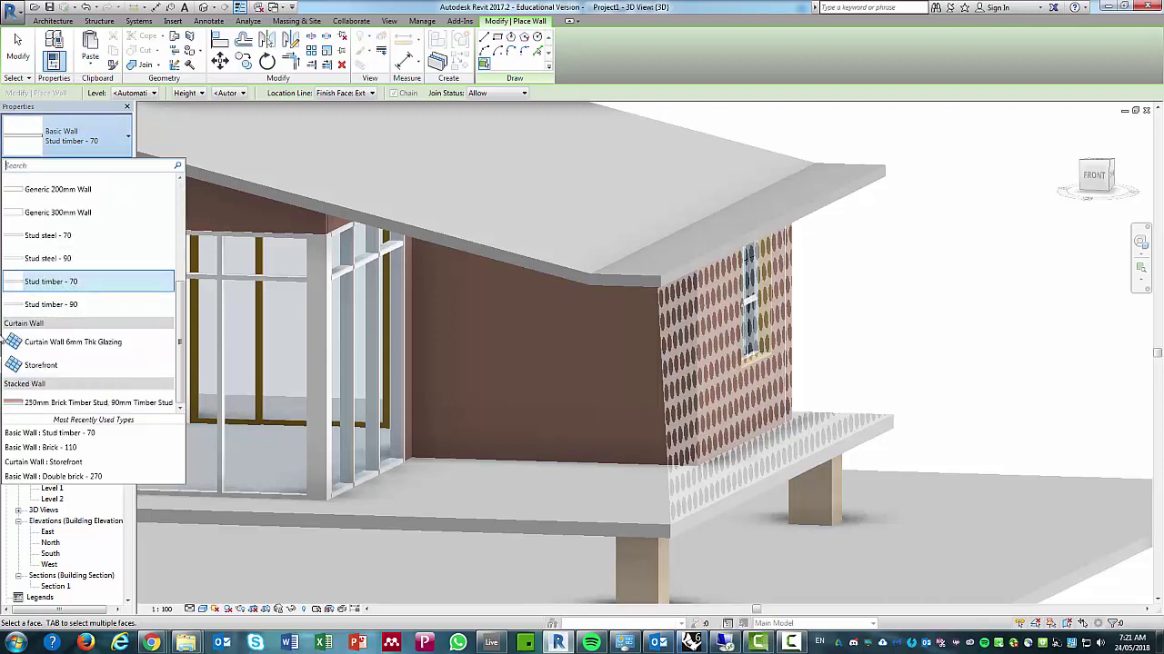
scroll(55, 273, "up", 3)
scroll(64, 345, "down", 3)
mouse_move(55, 282)
left_click(87, 283)
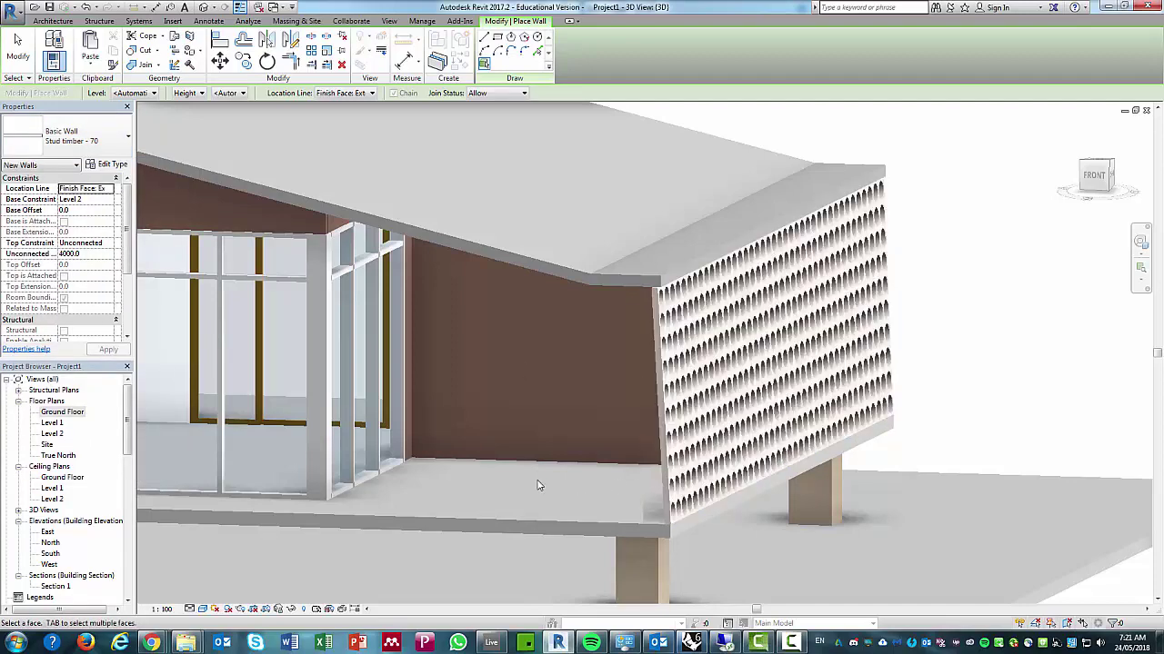
mouse_move(619, 528)
middle_mouse_down("shift")
mouse_move(639, 502)
mouse_move(697, 507)
mouse_move(670, 514)
middle_mouse_up("shift")
- End wall placement and set Show Mass Form and Floors to Show Mass by View Settings
scroll(756, 459, "up", 3)
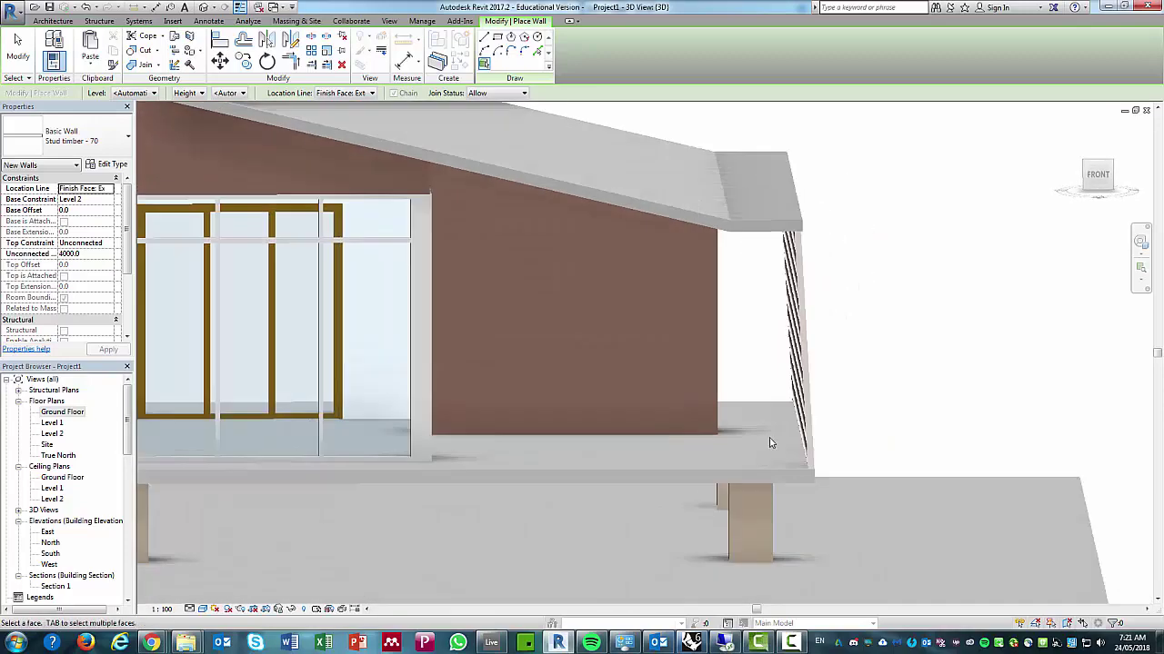
scroll(772, 440, "up", 2)
mouse_move(768, 424)
middle_mouse_down("shift")
mouse_move(710, 429)
mouse_move(584, 407)
mouse_move(603, 429)
mouse_move(586, 417)
middle_mouse_up("shift")
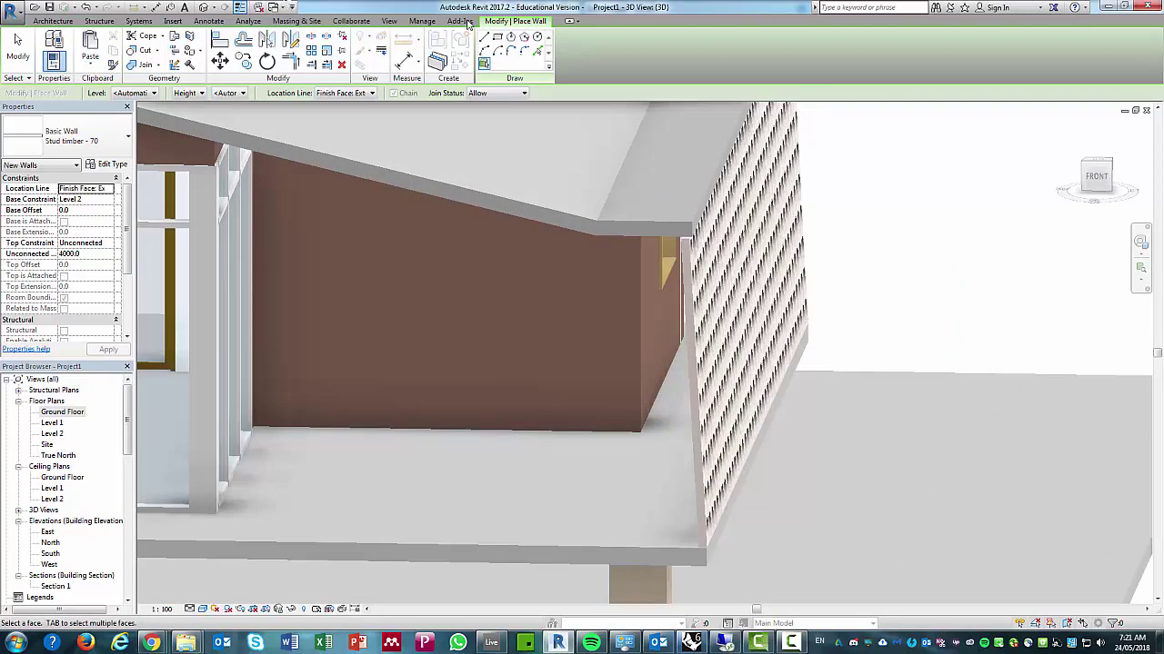
key("Escape")
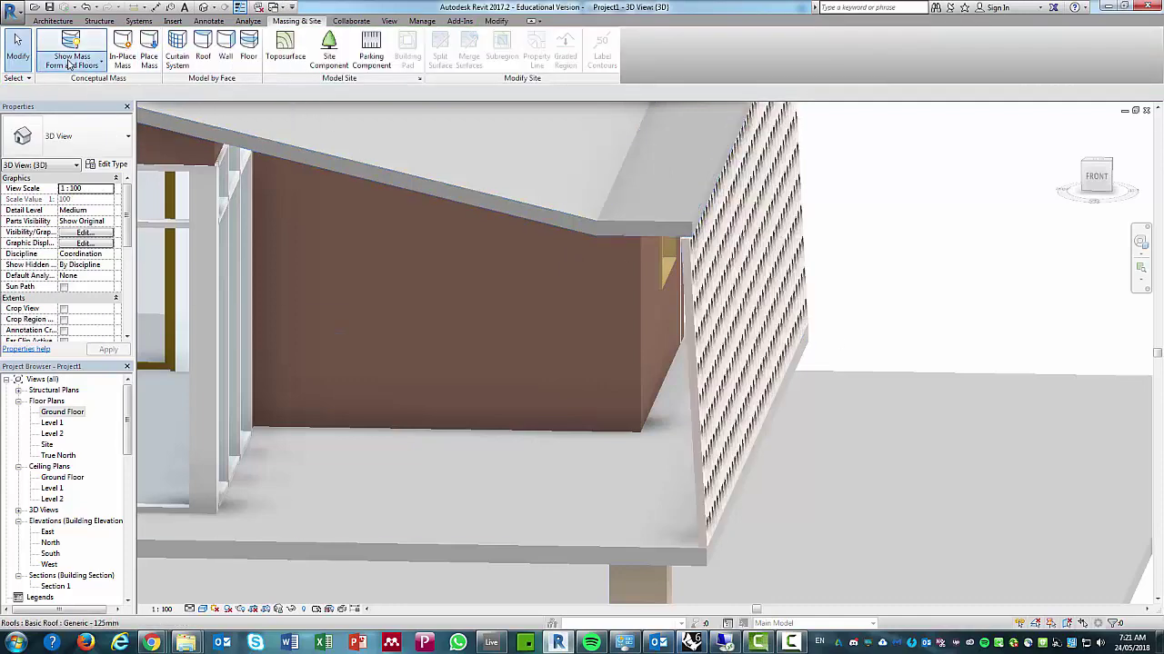
left_click(80, 63)
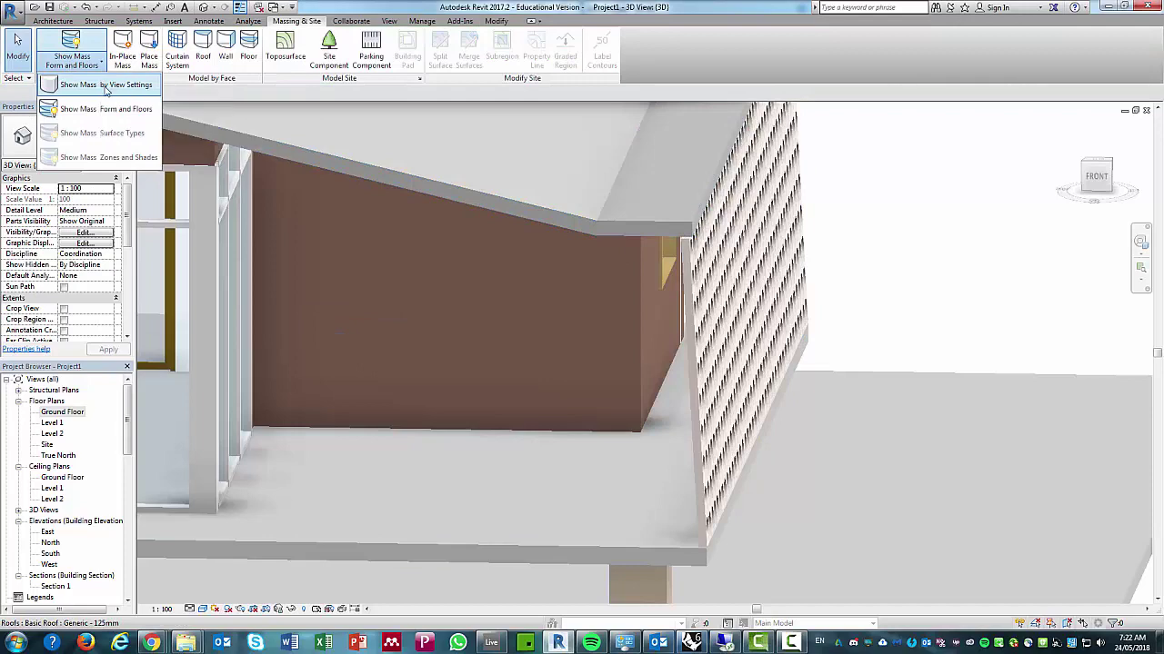
left_click(103, 86)
middle_click_drag(897, 268, 530, 330, "shift")
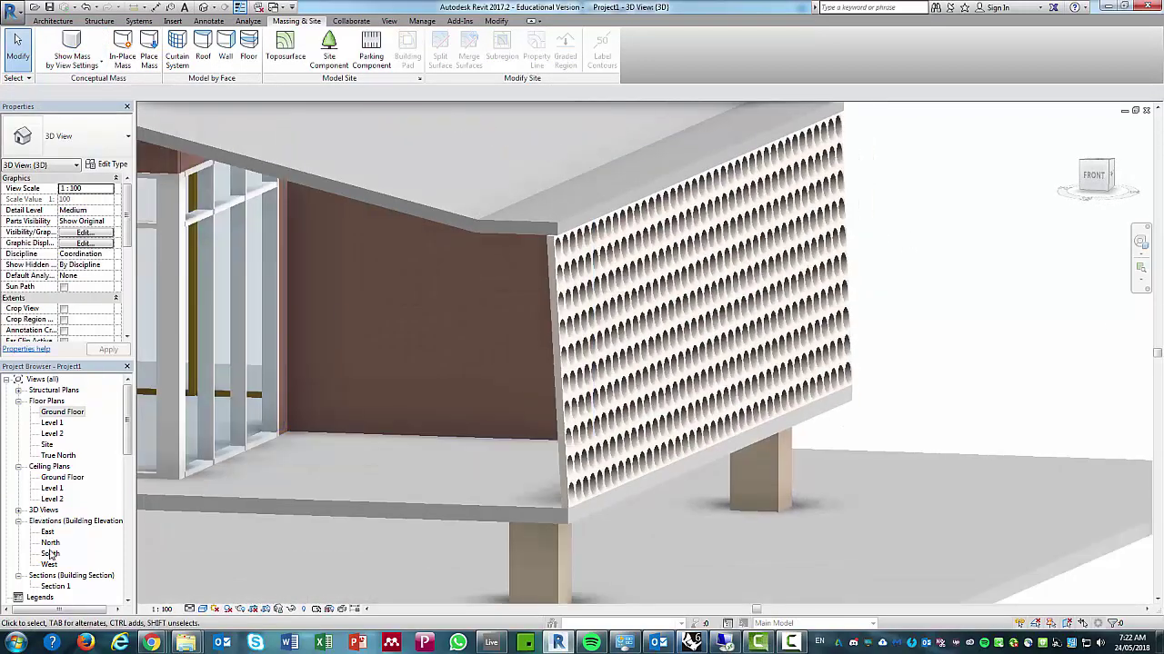
double_click(48, 533)
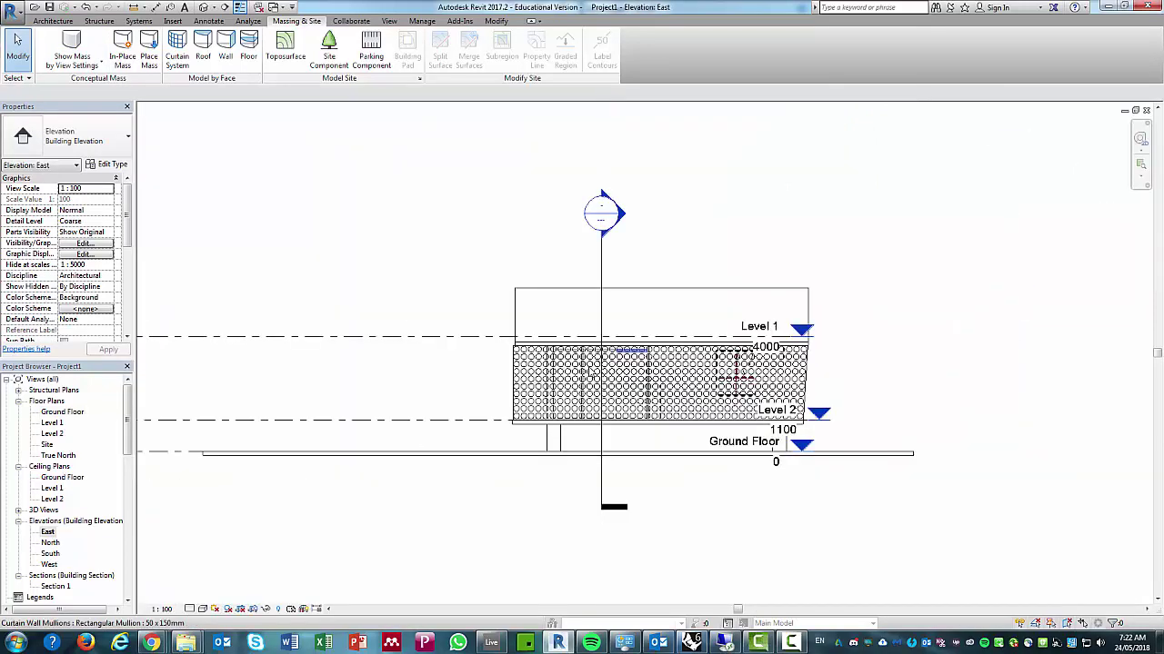
double_click(60, 411)
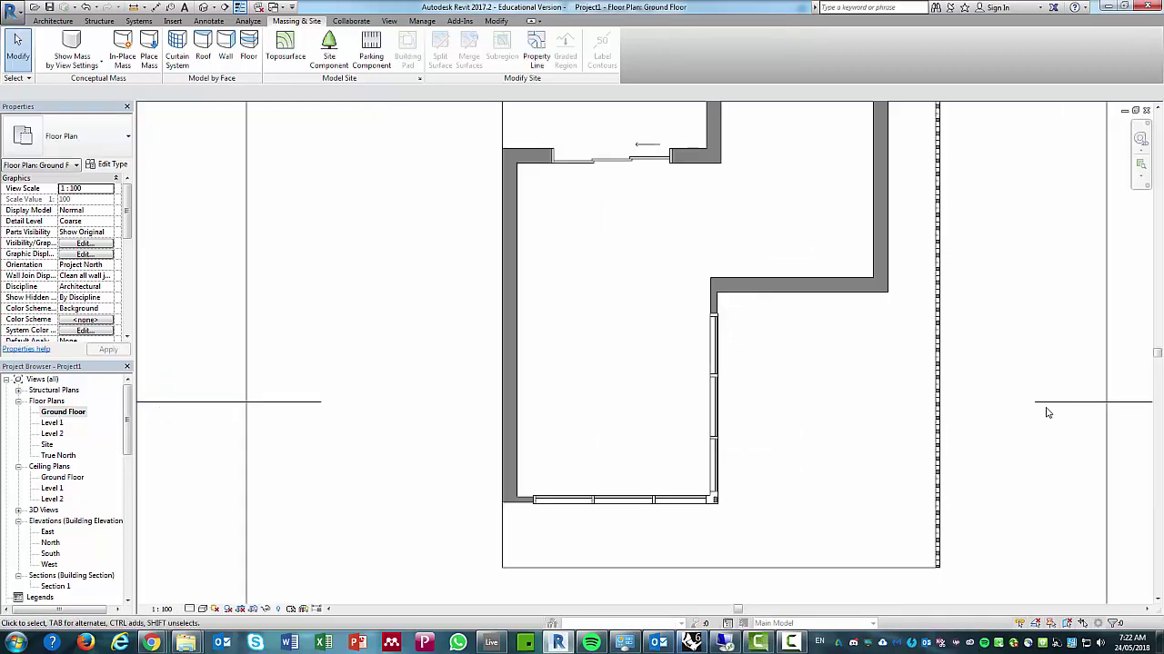
left_click(1039, 405)
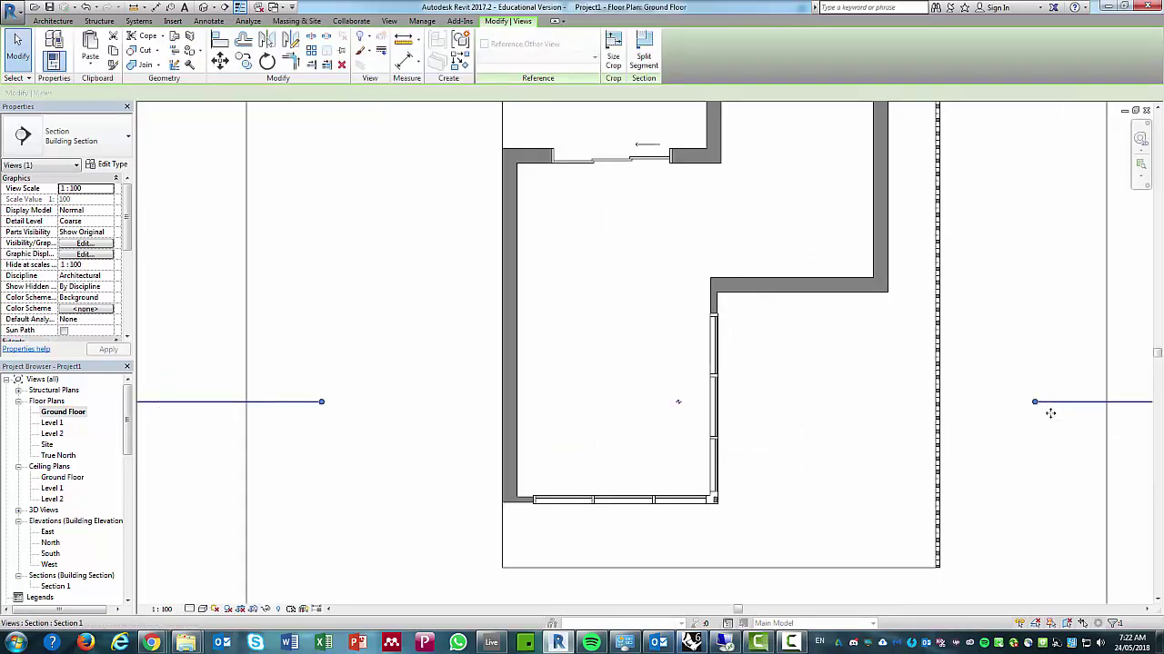
scroll(379, 346, "down", 3)
key("Escape")
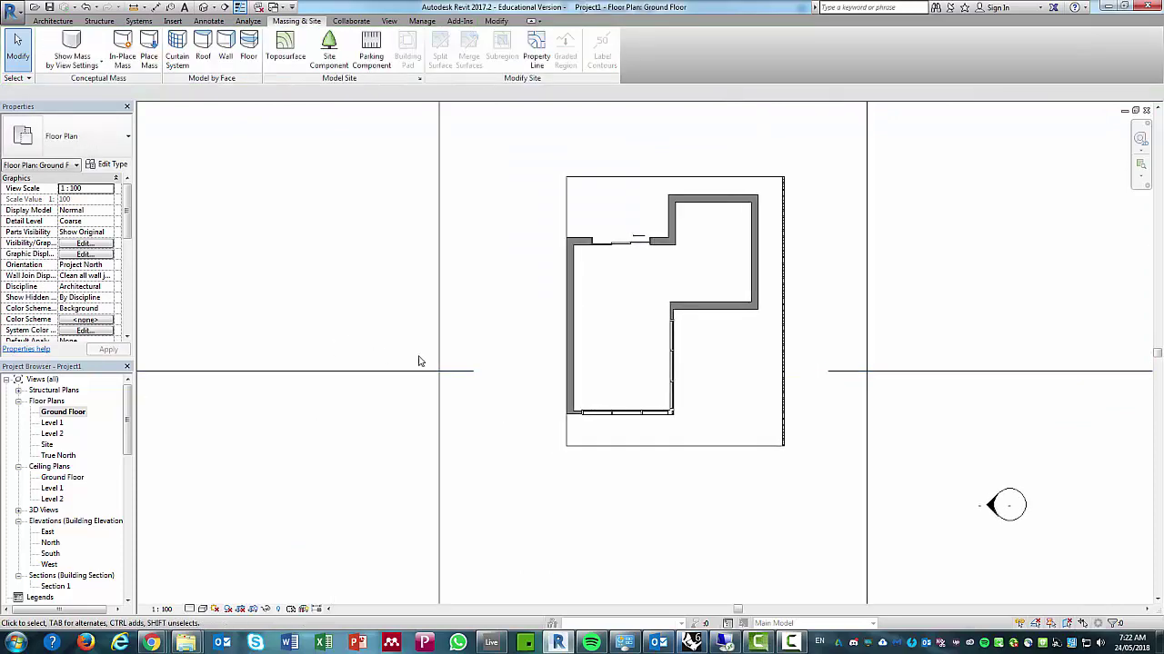
scroll(436, 367, "left", 4, "shift")
scroll(473, 367, "left", 1, "shift")
double_click(516, 361)
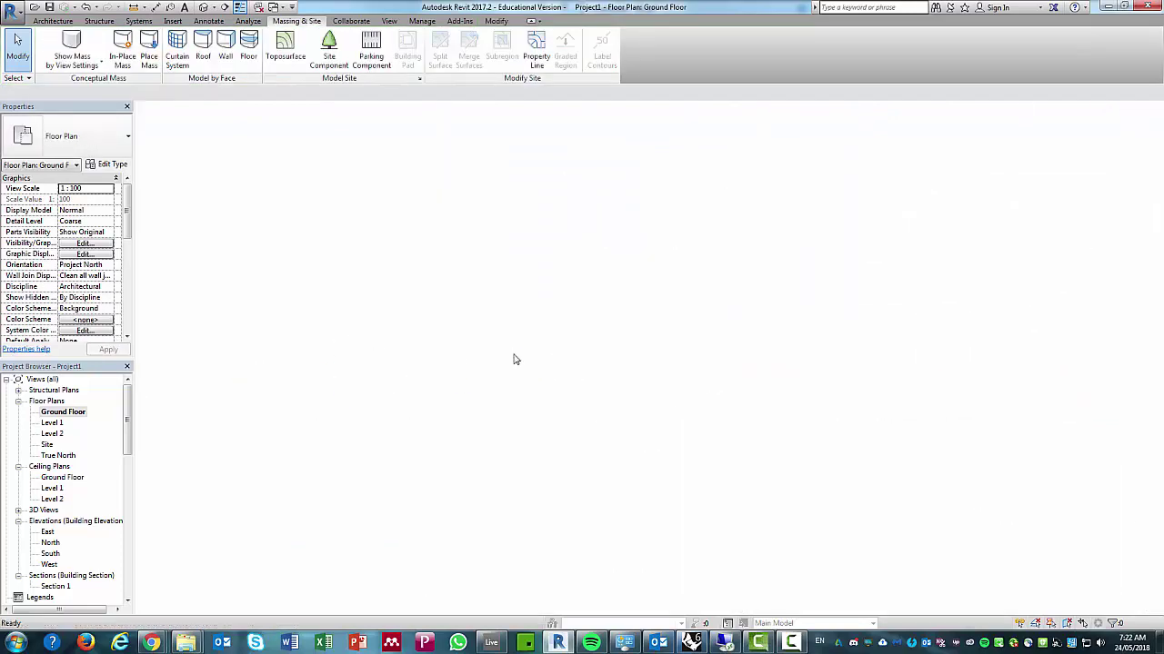
scroll(809, 426, "up", 3)
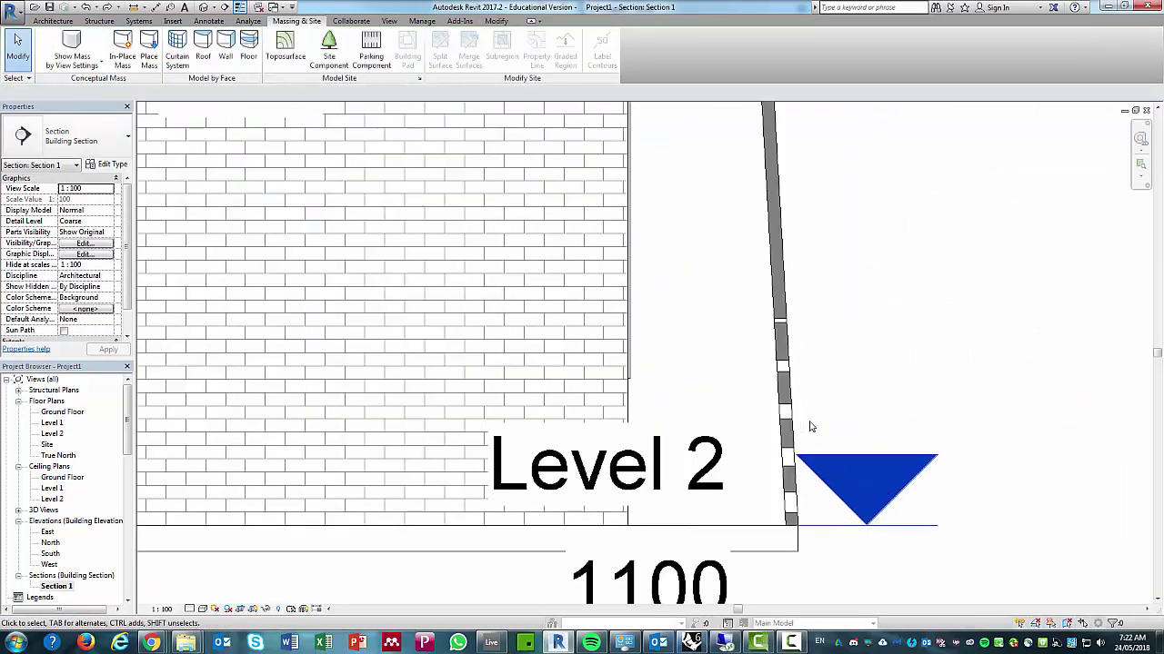
scroll(800, 420, "up", 2)
middle_click_drag(800, 421, 815, 293)
middle_click_drag(809, 239, 833, 332)
scroll(770, 355, "down", 3)
scroll(770, 356, "down", 2)
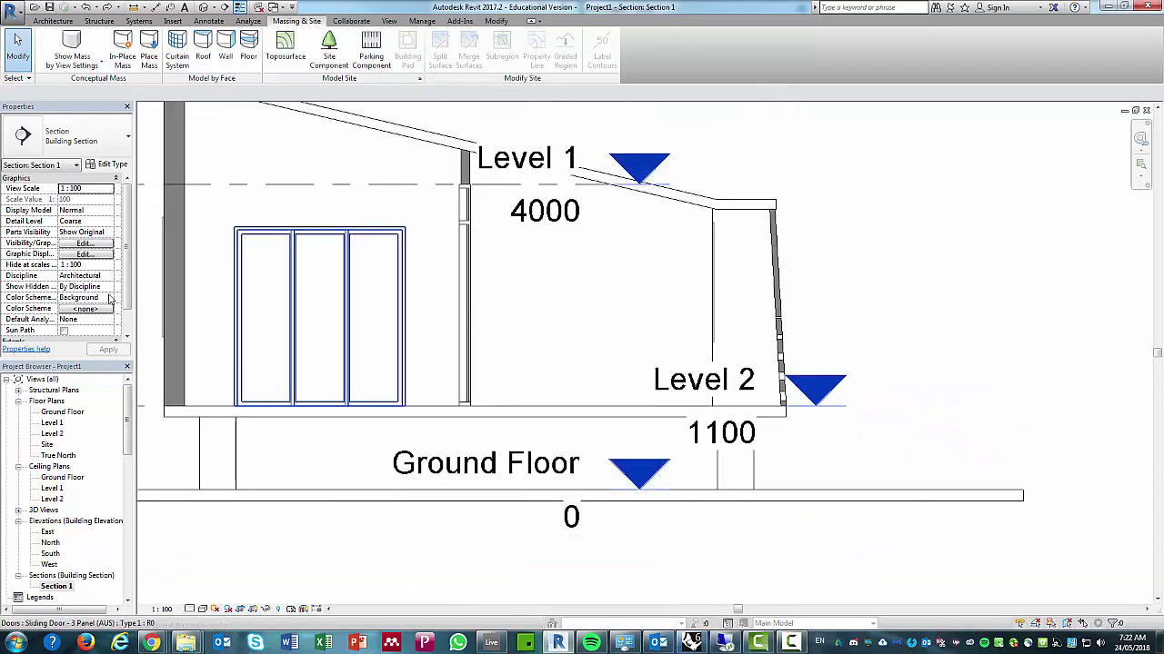
left_click(204, 7)
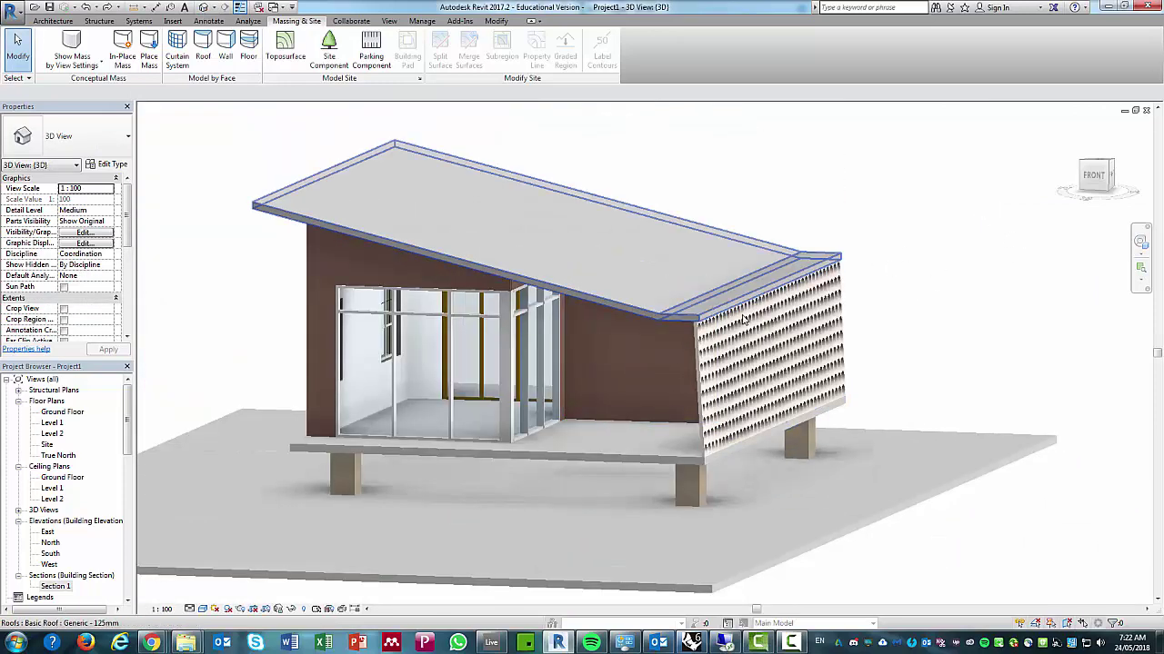
left_click(738, 357)
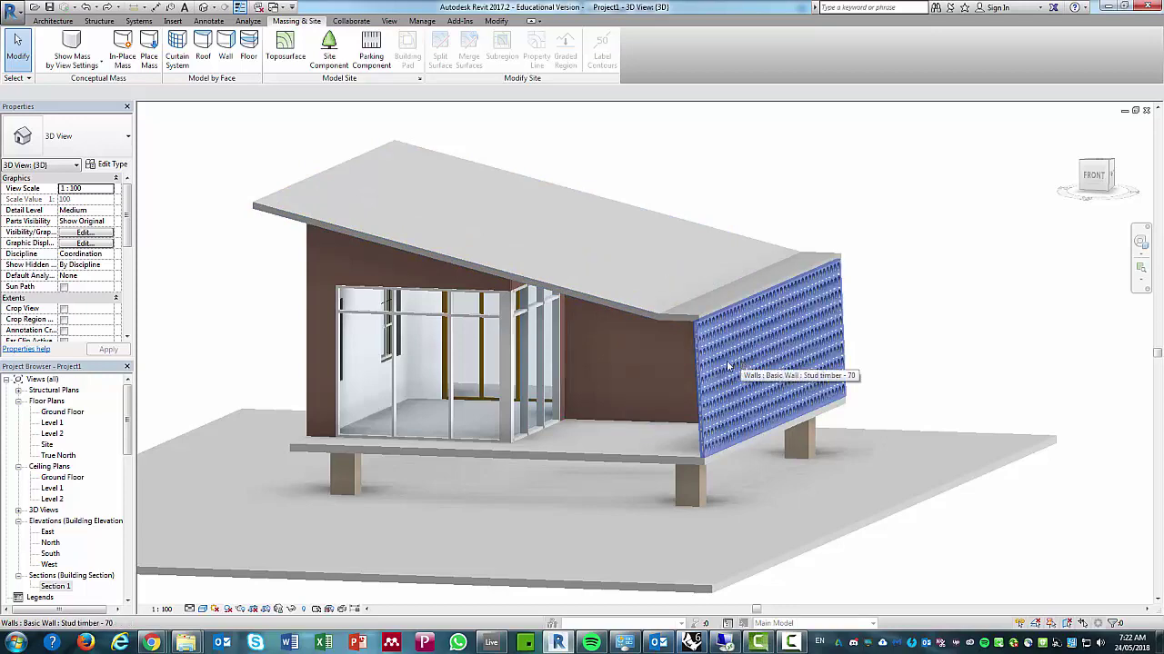
scroll(723, 368, "up", 1)
scroll(722, 368, "up", 1)
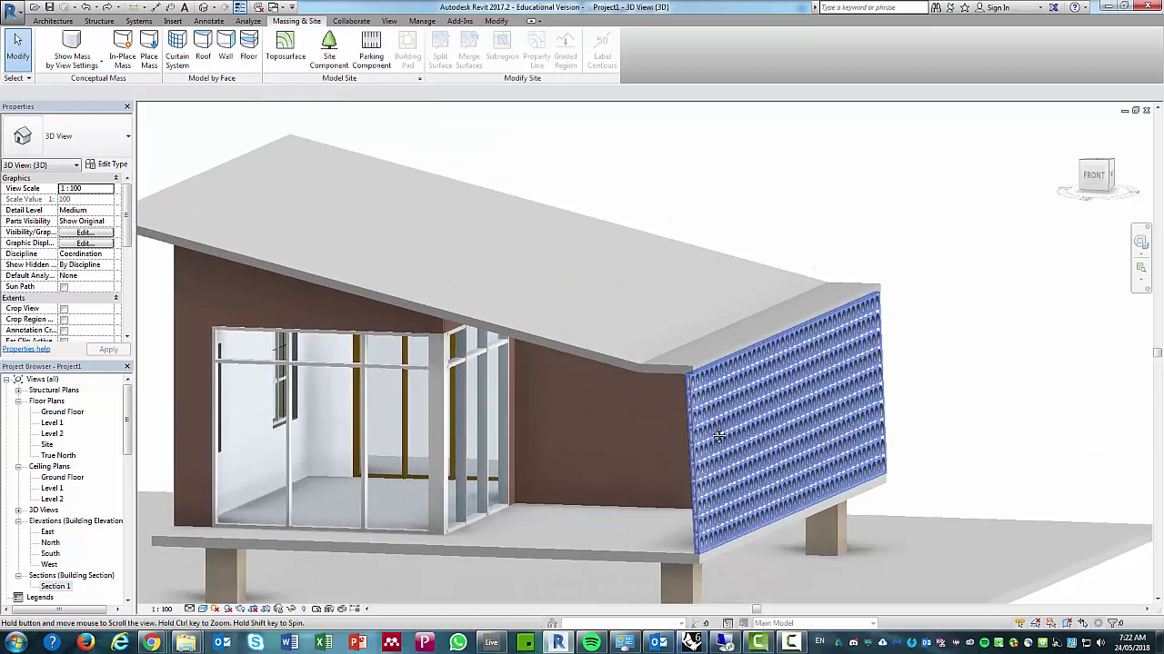